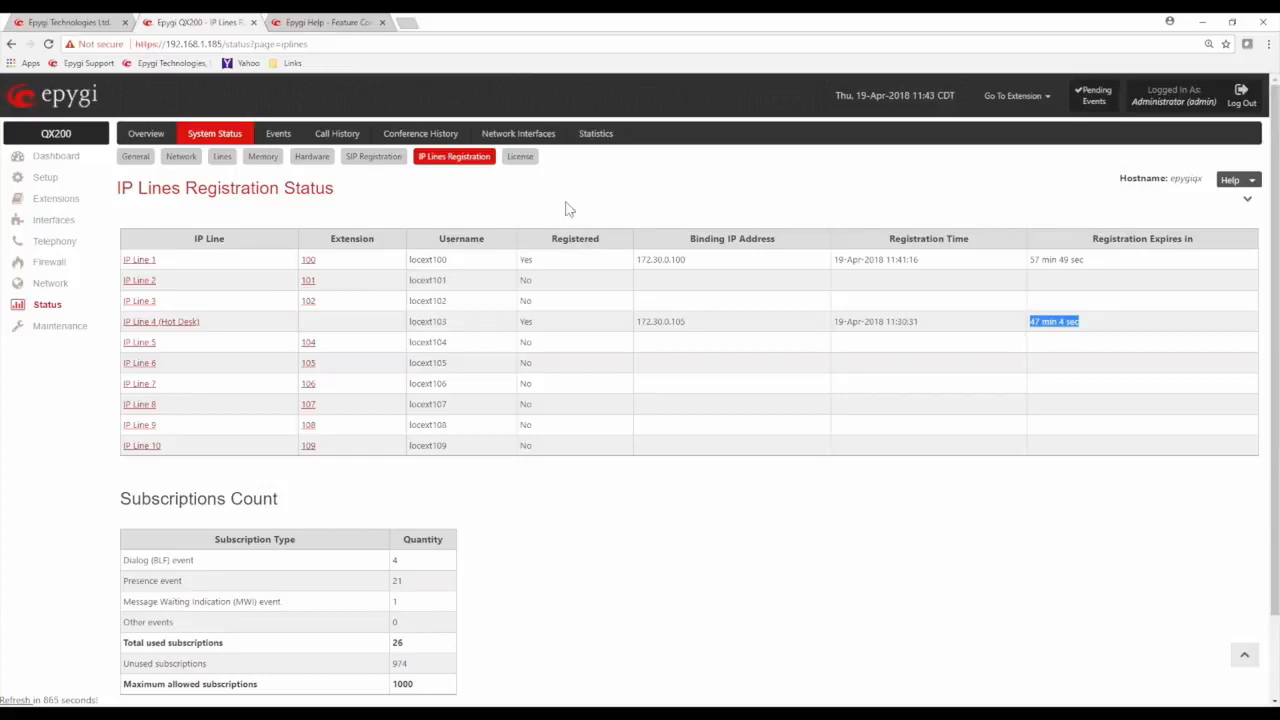
Run a security audit from the maintenance Security Diagnostics and look over the areas it checks
click(524, 192)
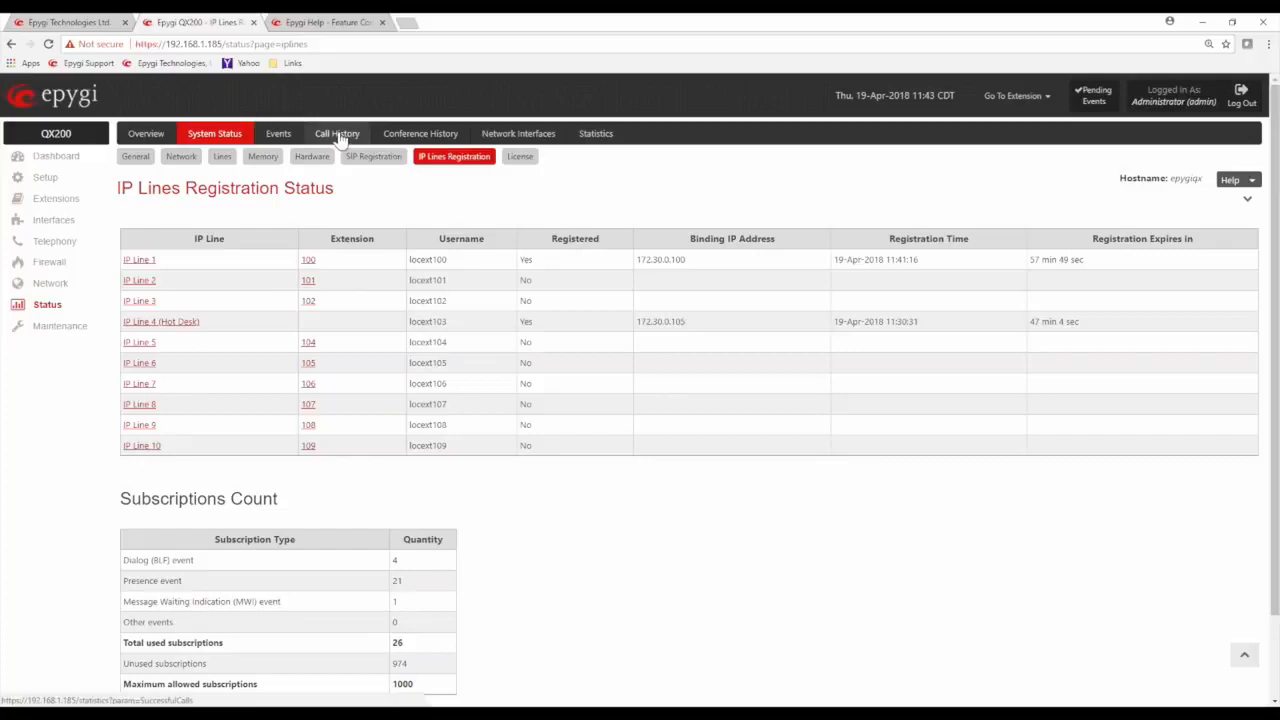
click(60, 327)
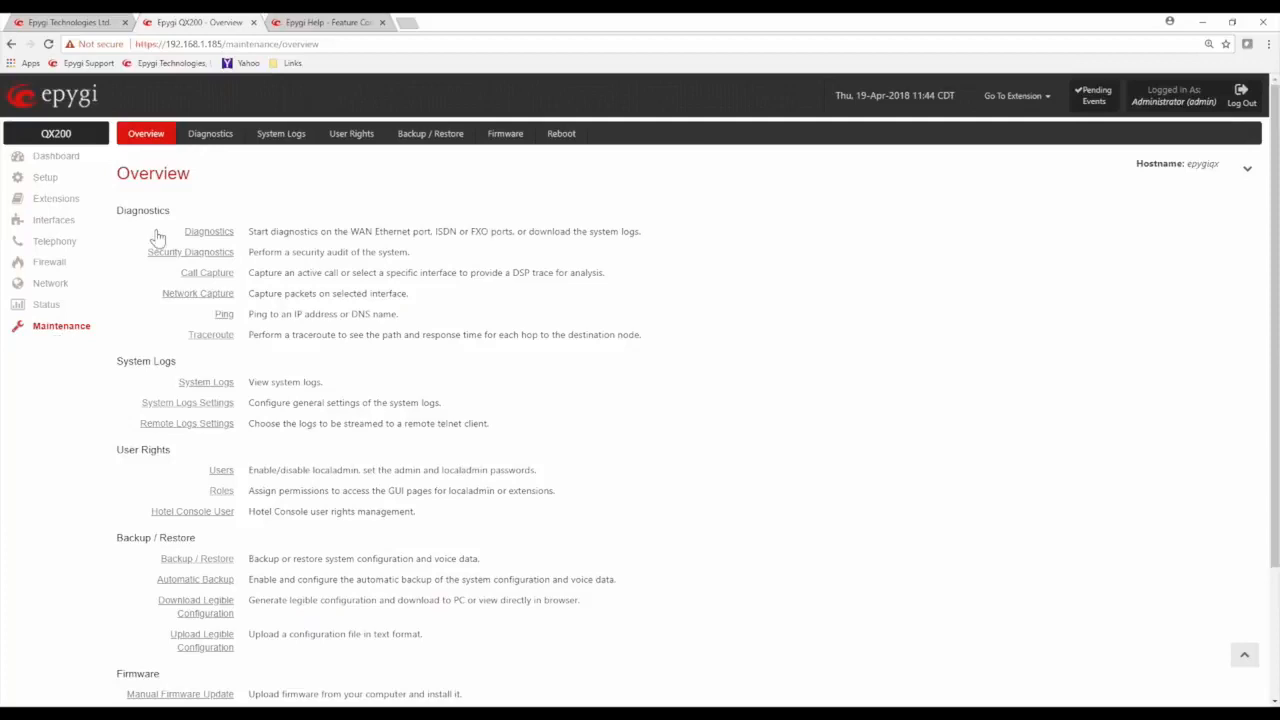
click(212, 138)
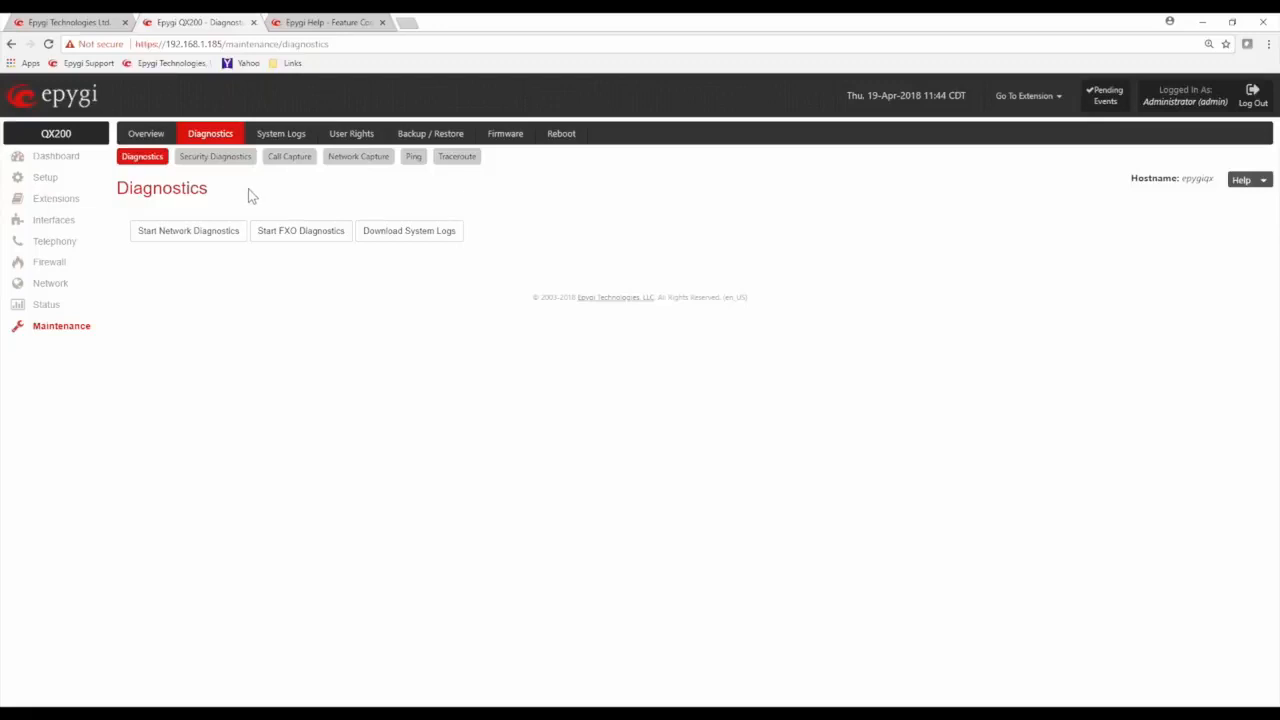
click(230, 165)
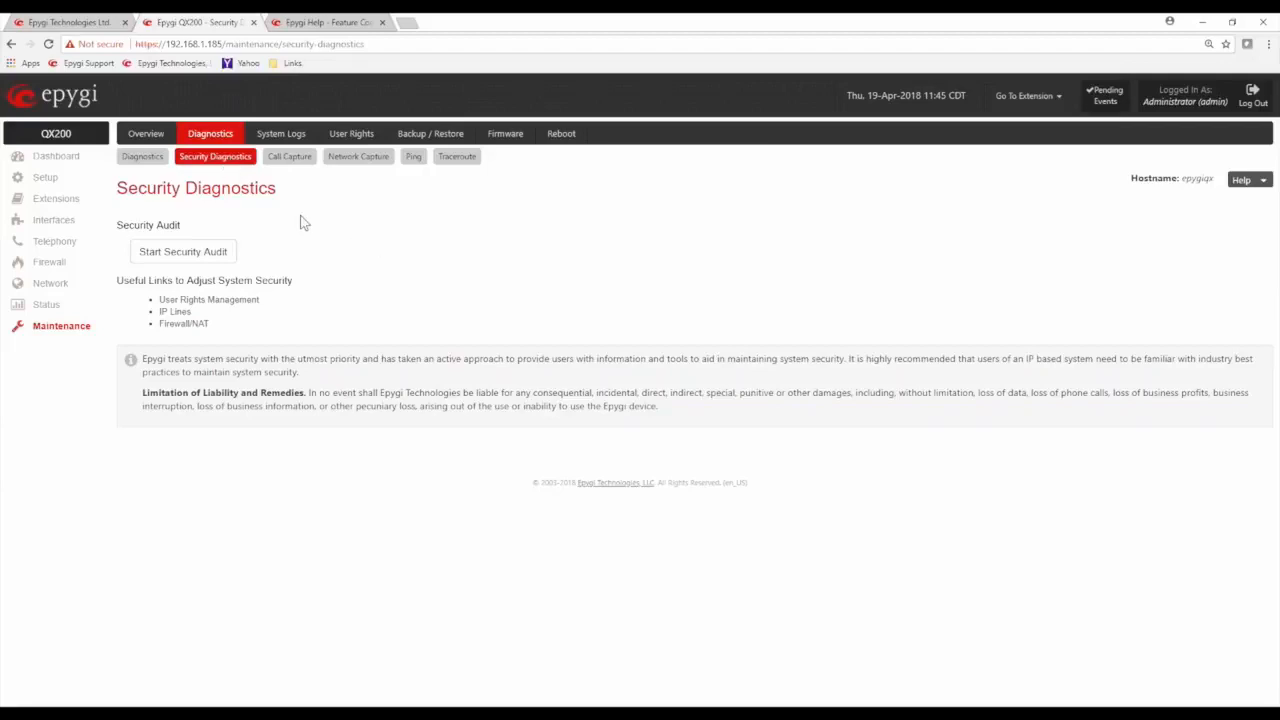
click(207, 258)
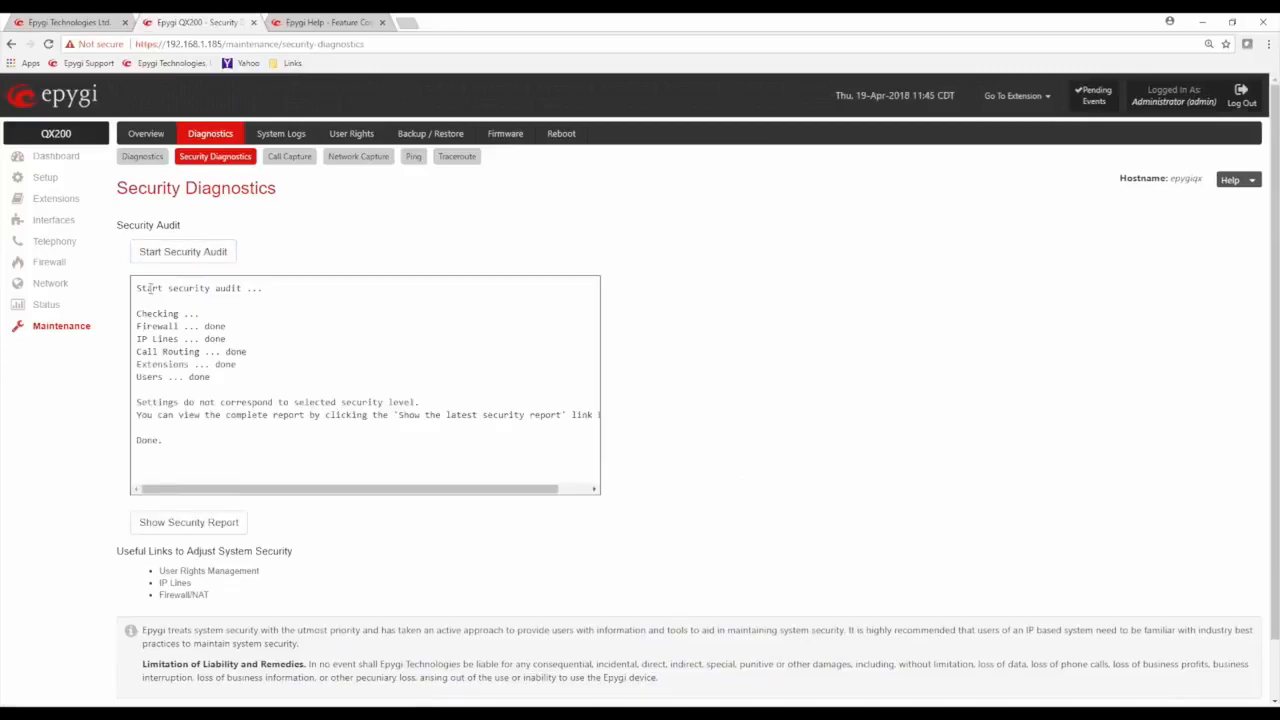
drag(145, 313, 245, 380)
click(341, 362)
Show the security report and review its security level, IP line passwords, call routing and extension findings
click(214, 530)
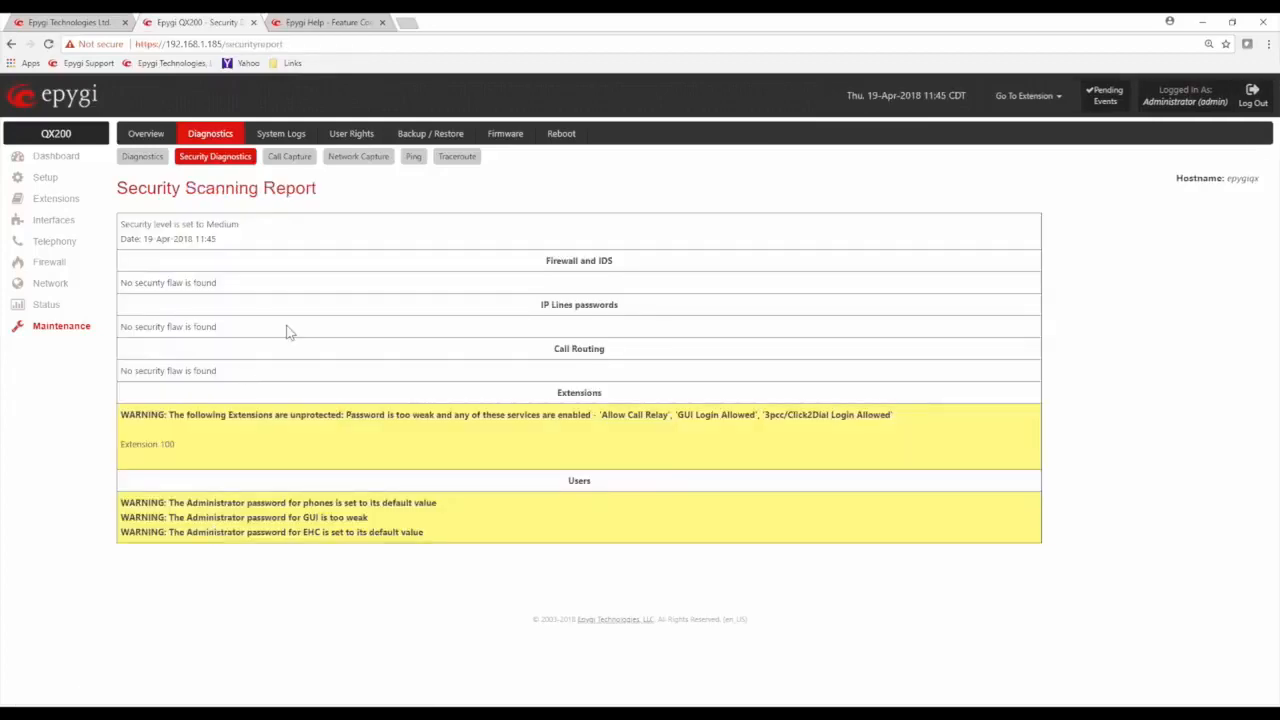
drag(144, 225, 208, 218)
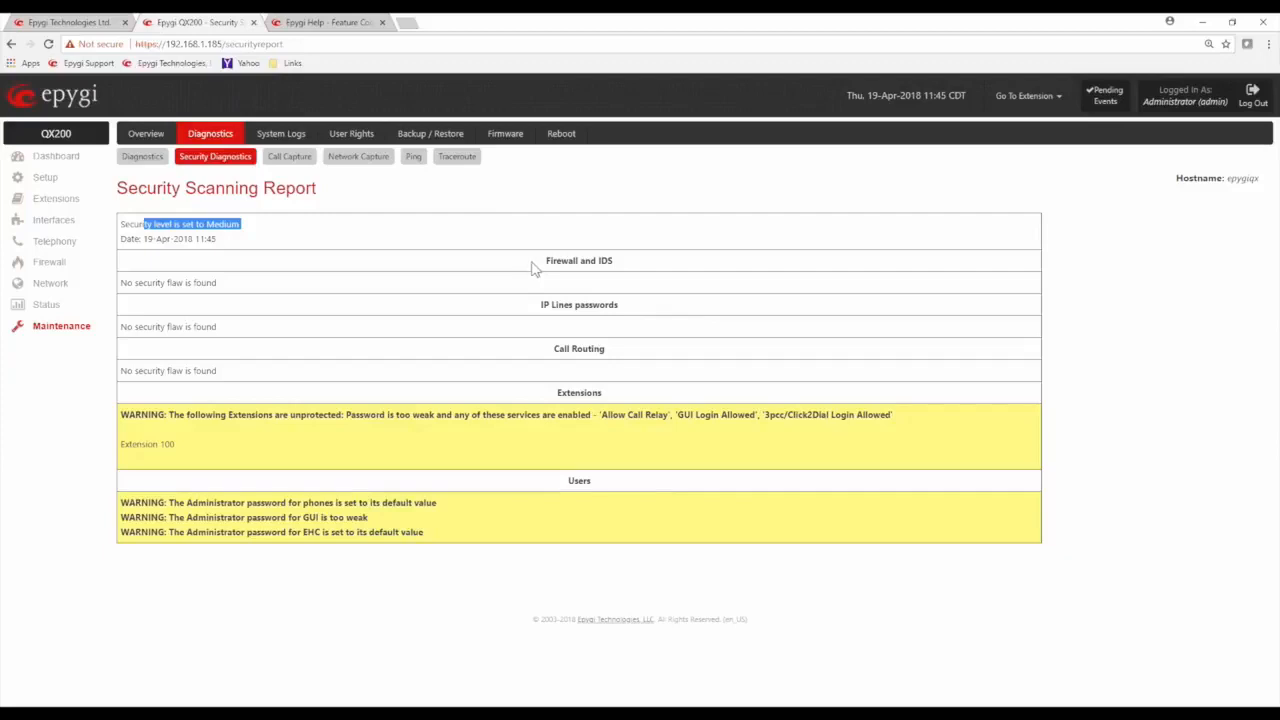
drag(539, 304, 624, 305)
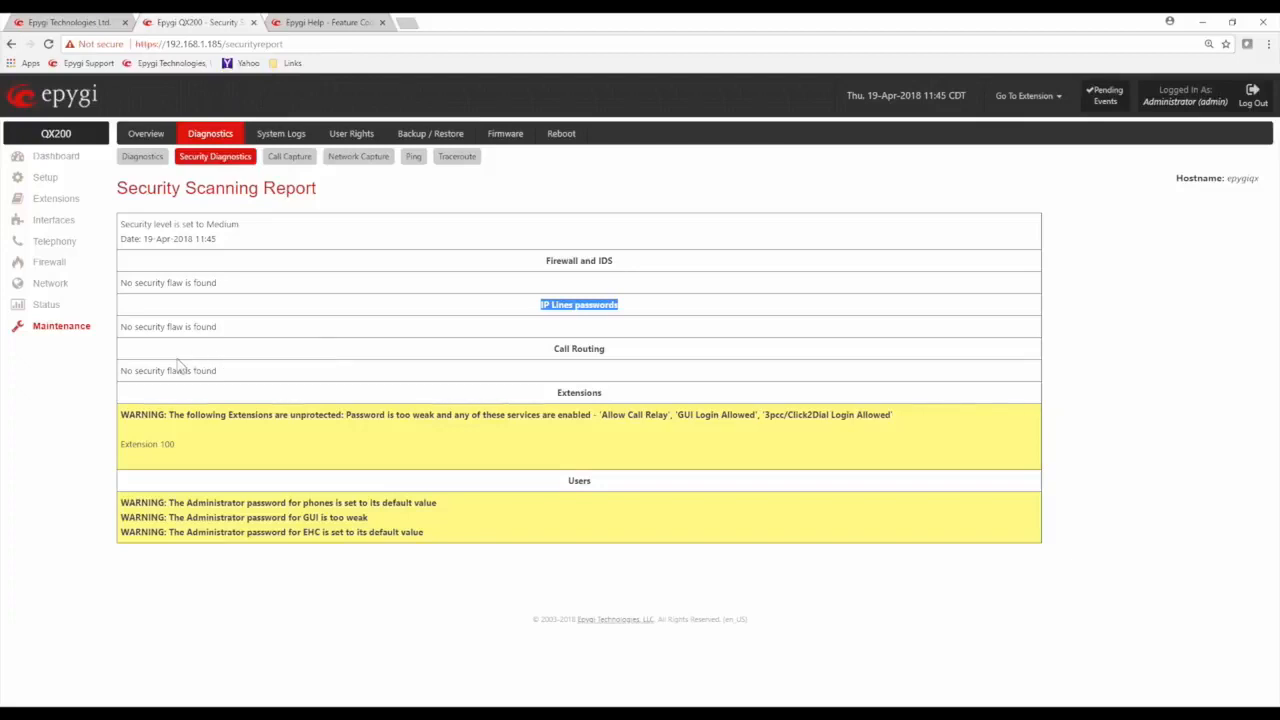
drag(143, 370, 226, 374)
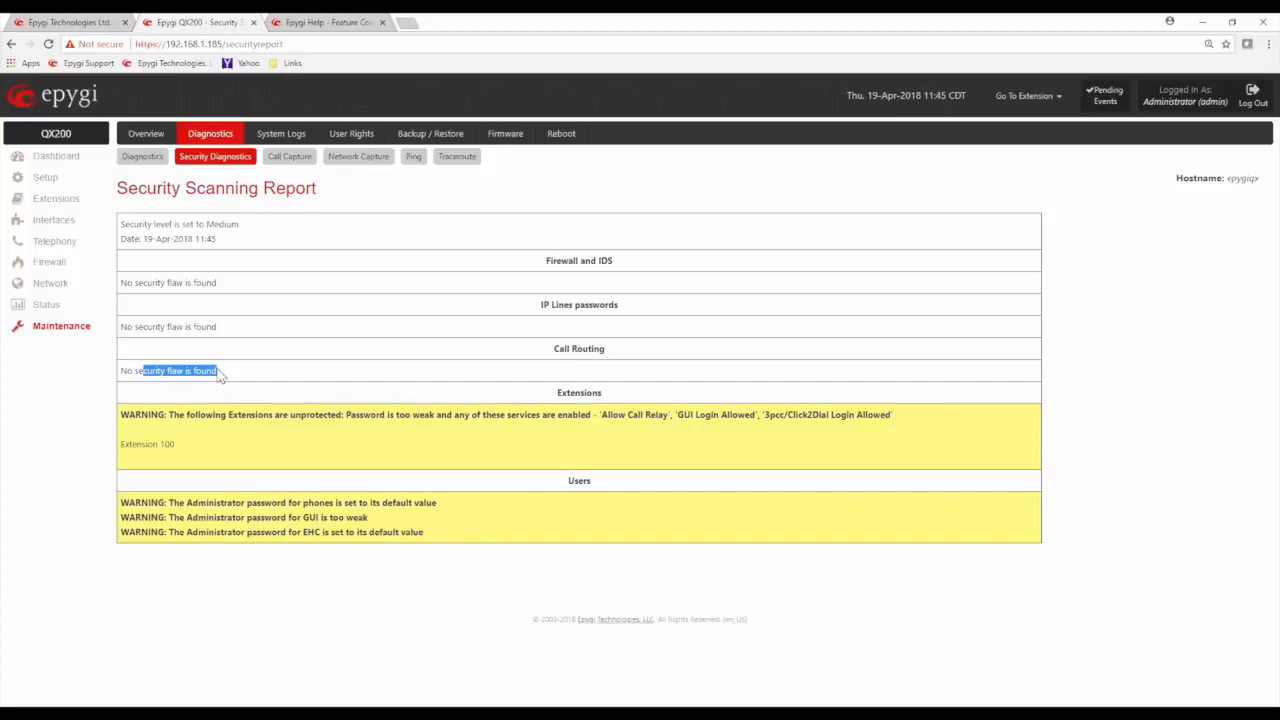
drag(200, 414, 198, 455)
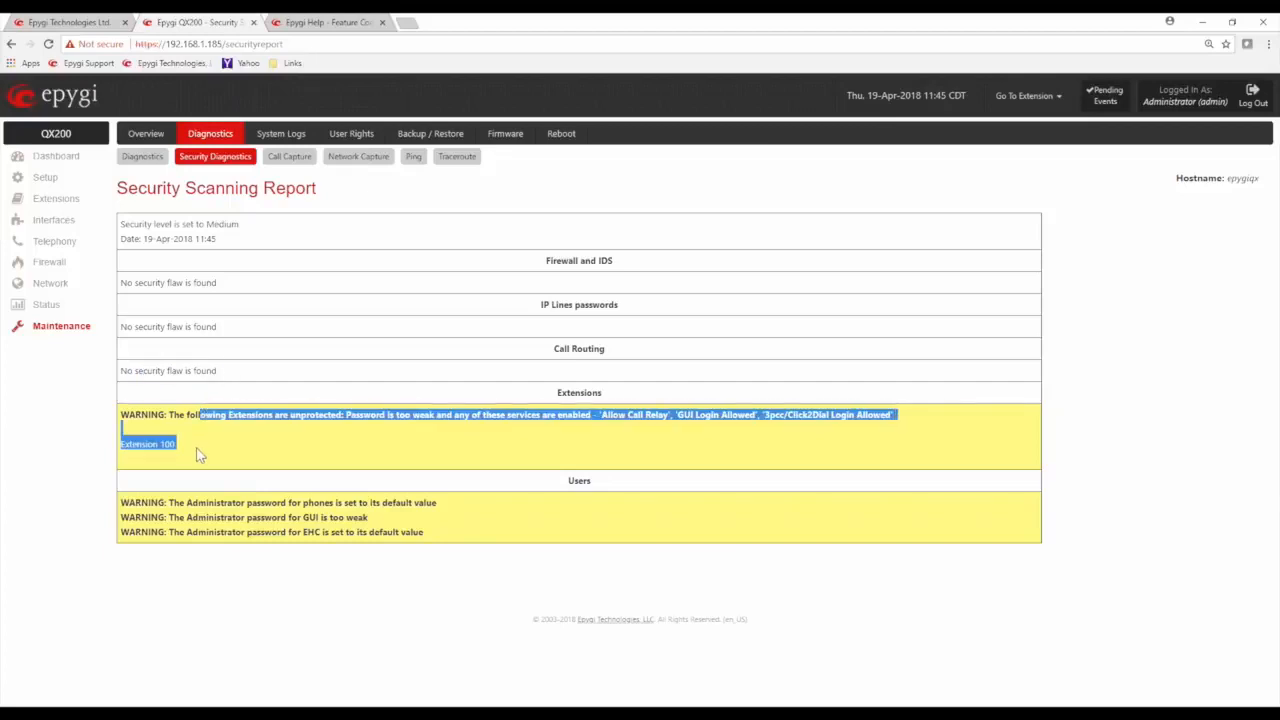
click(303, 378)
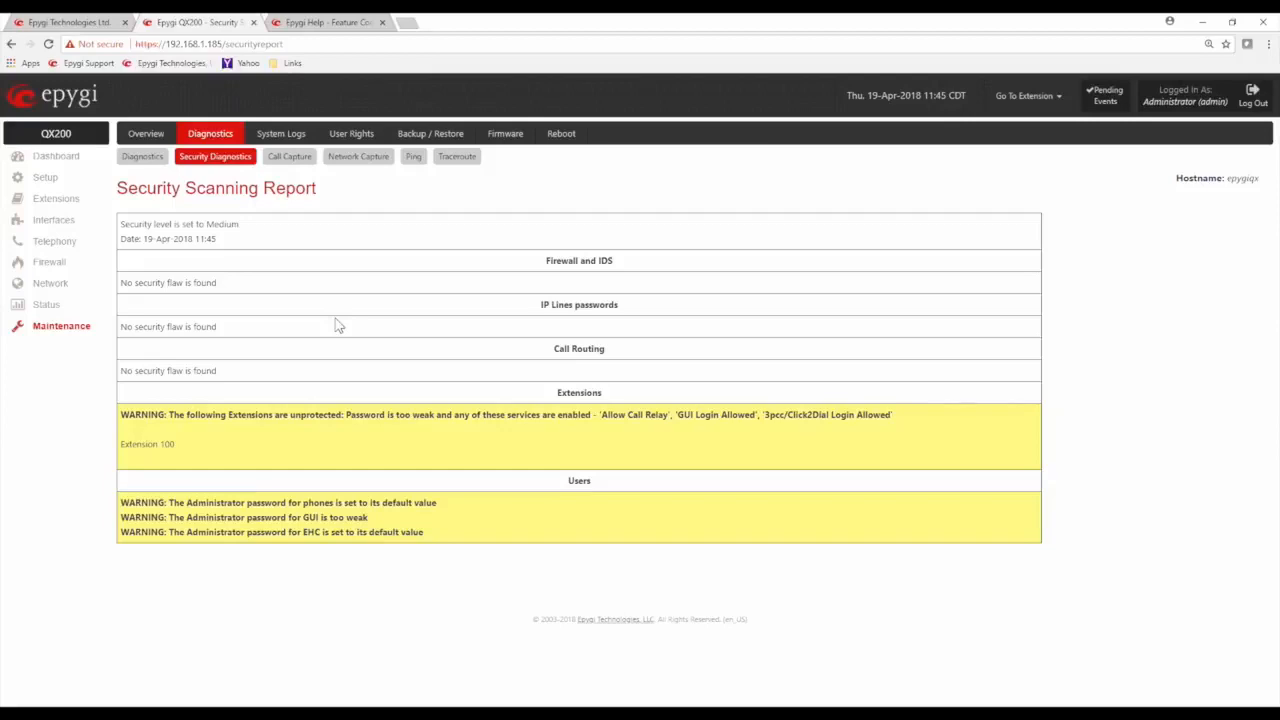
View the Call Capture options and the Network Capture options in the diagnostics
click(305, 160)
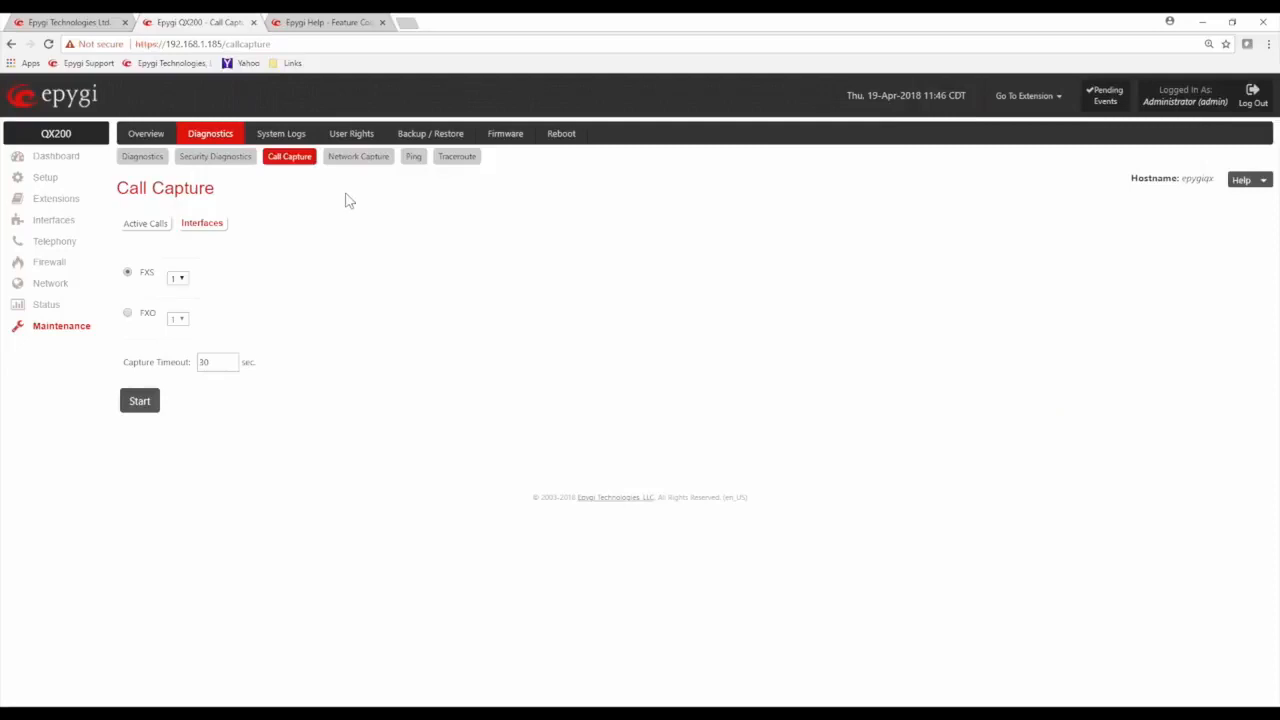
click(366, 160)
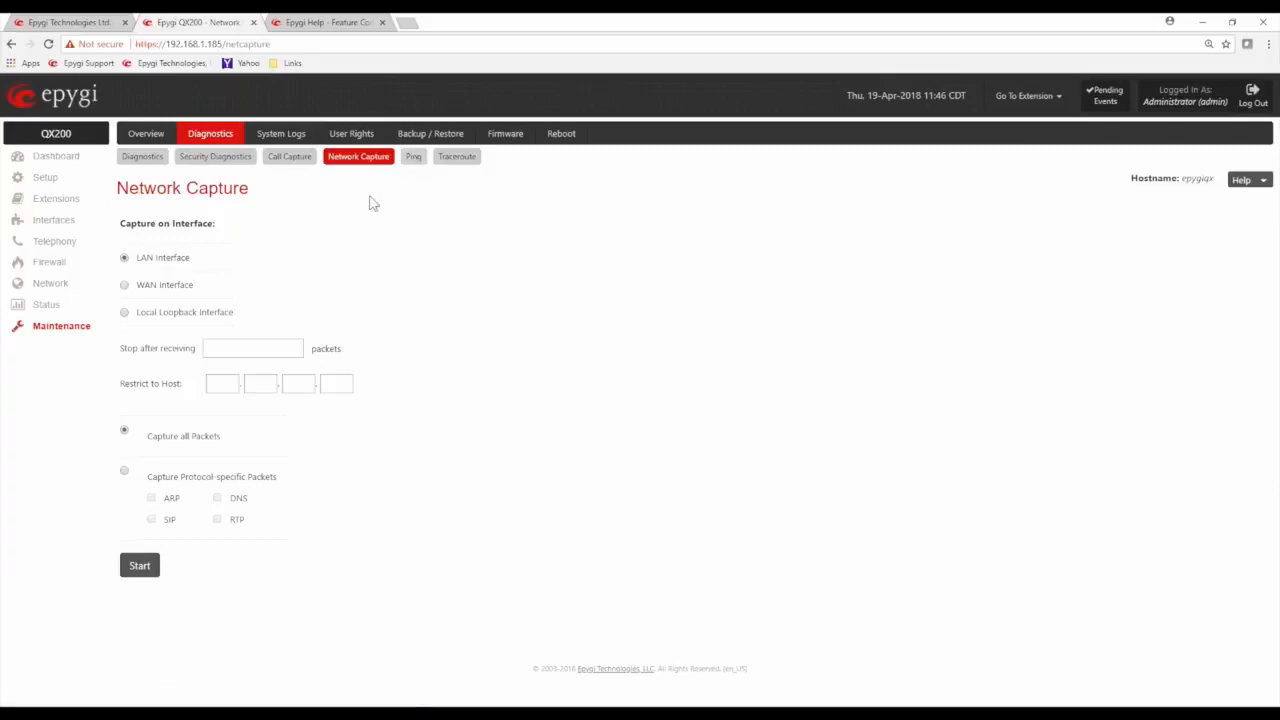
Mark all system logs with the comment "test1" in the System Logs Settings
click(283, 137)
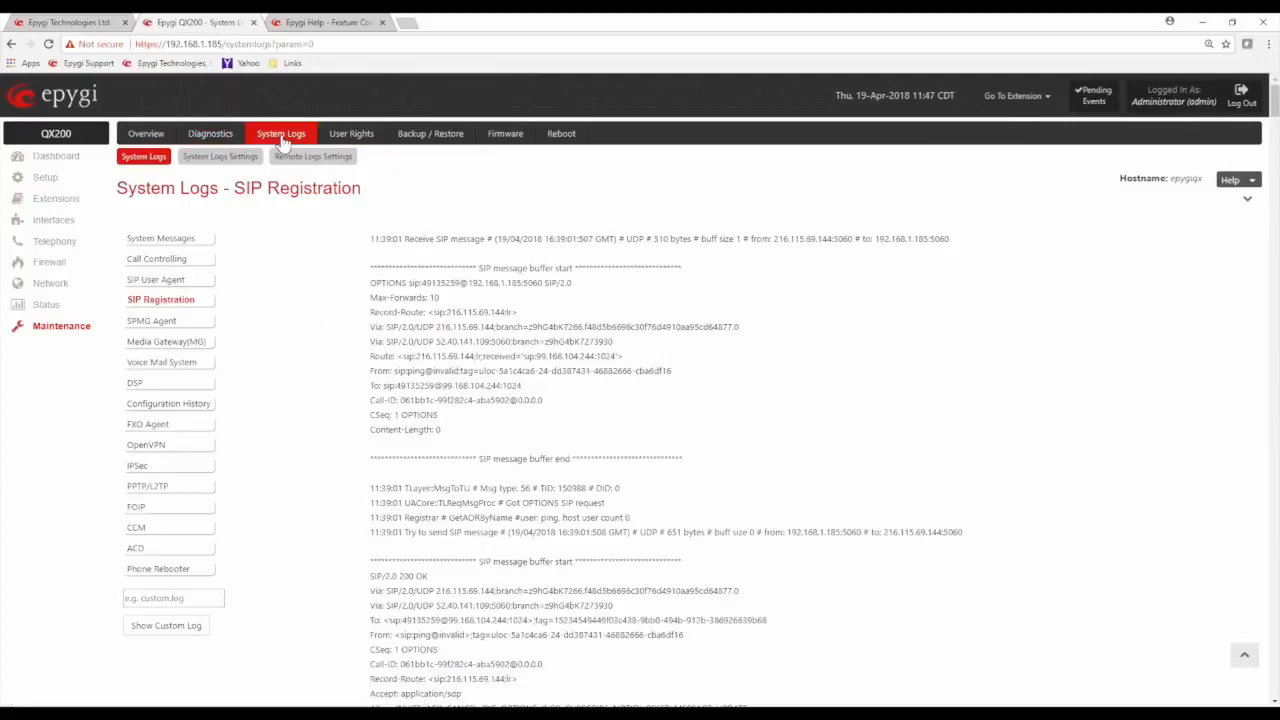
click(225, 157)
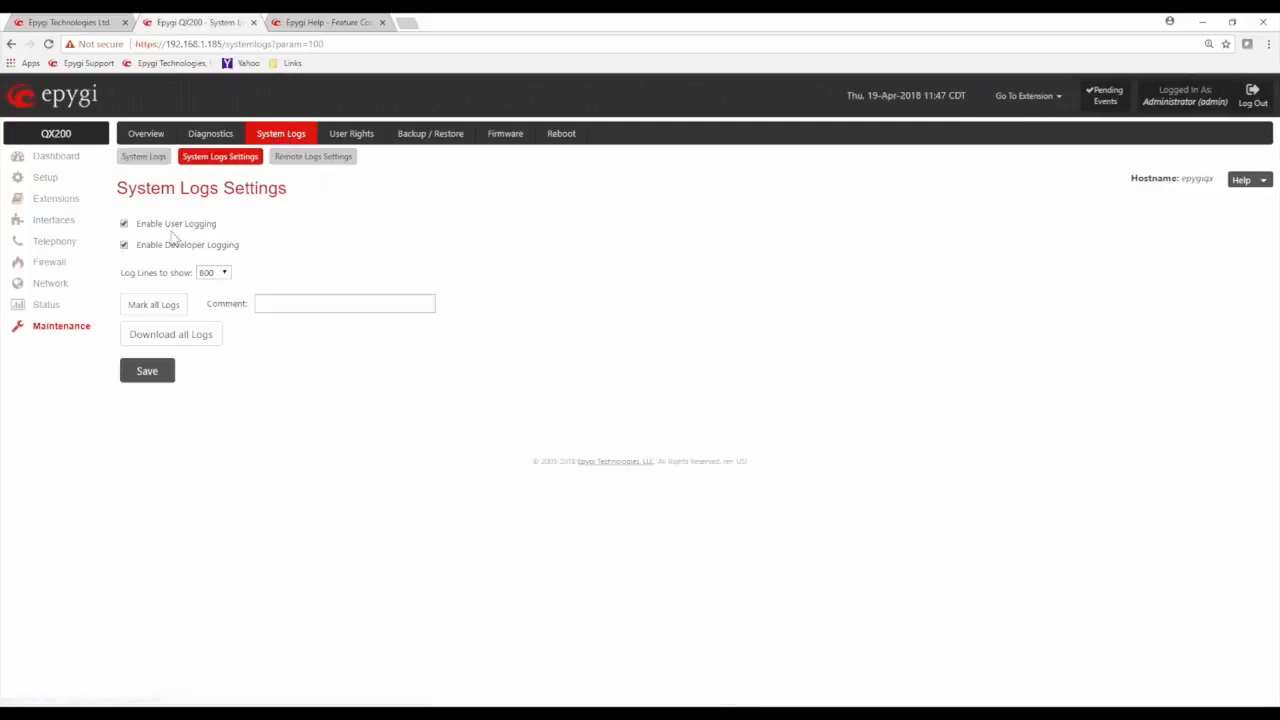
click(301, 302)
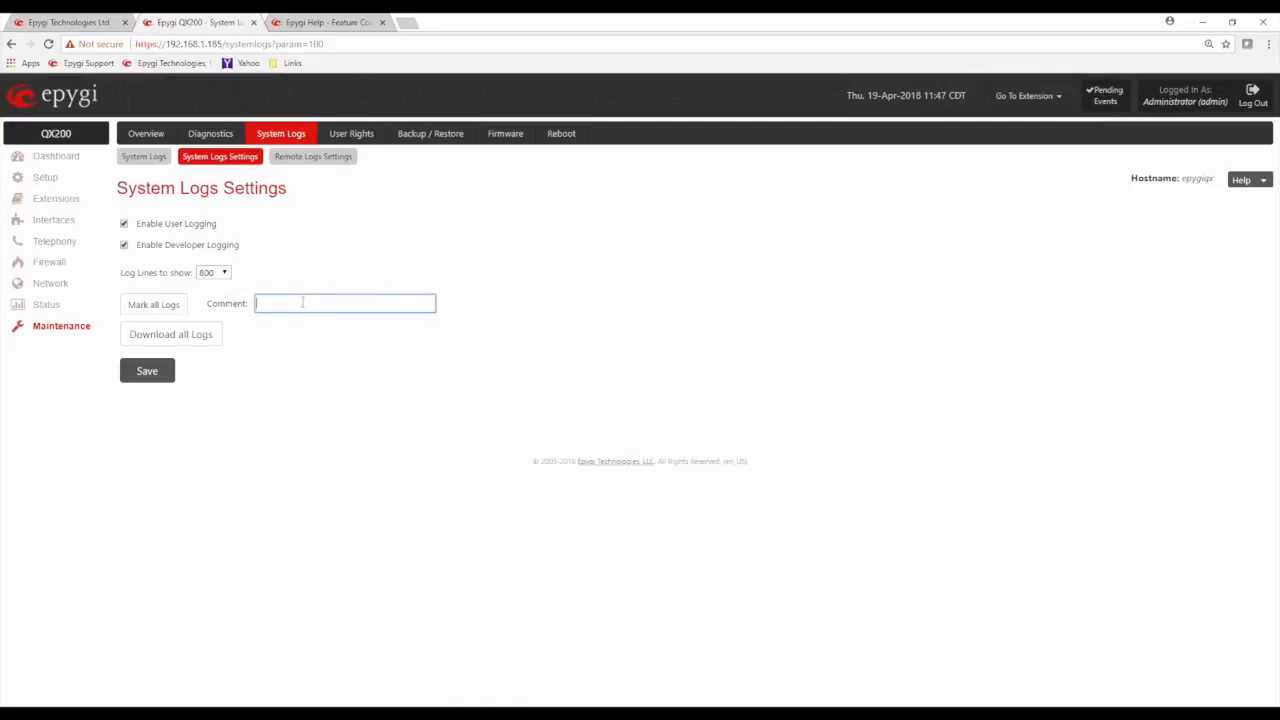
text(test1)
click(262, 320)
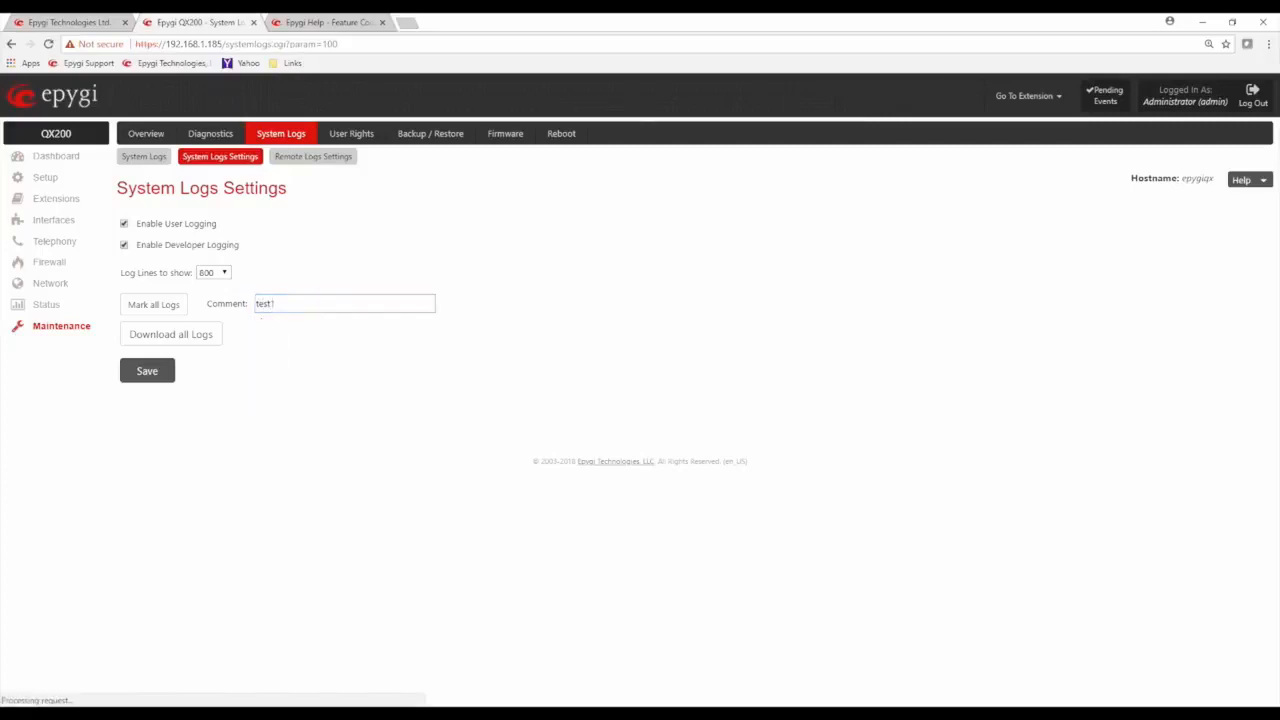
click(306, 305)
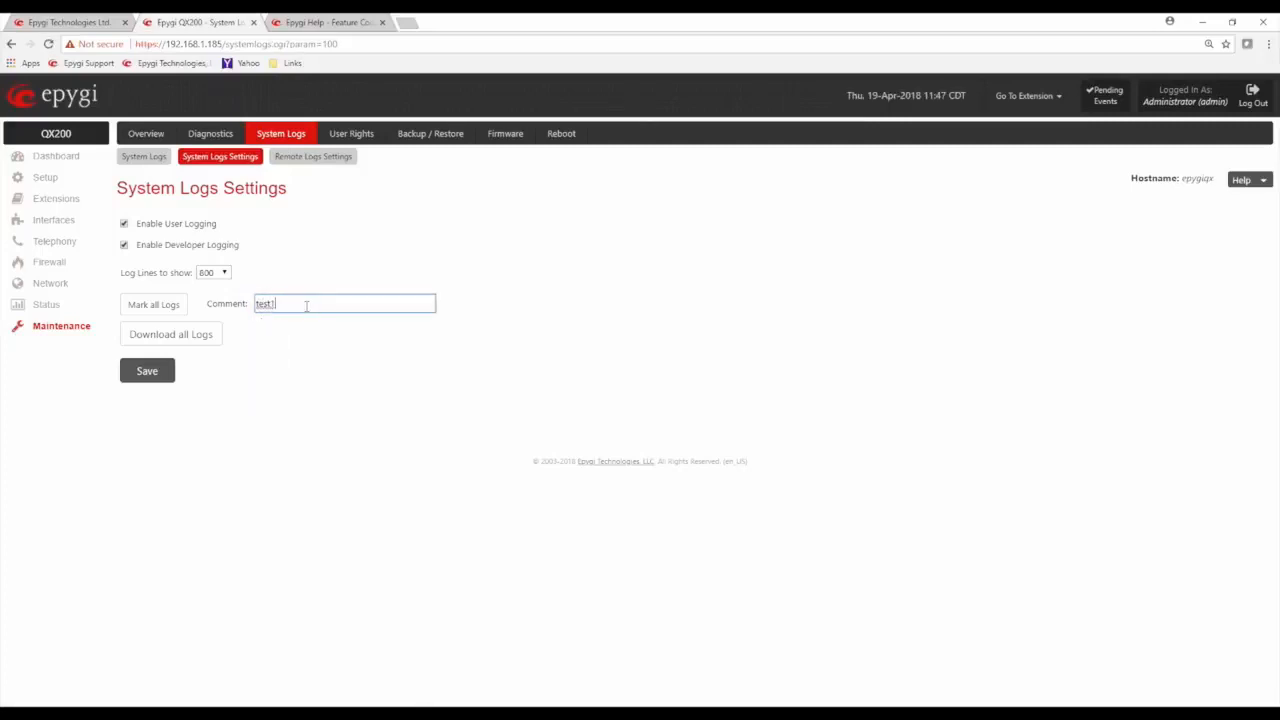
click(165, 307)
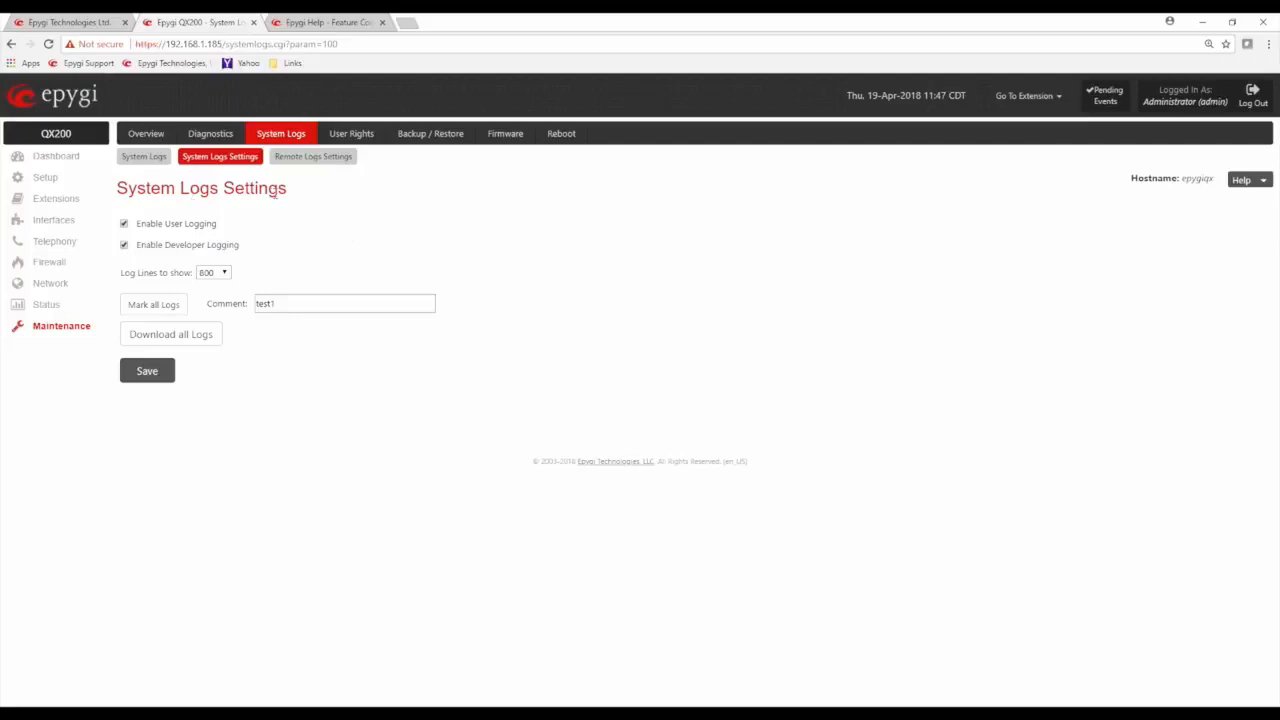
Examine the end of the SIP User Agent log for the log markers with the comment "test1"
click(145, 160)
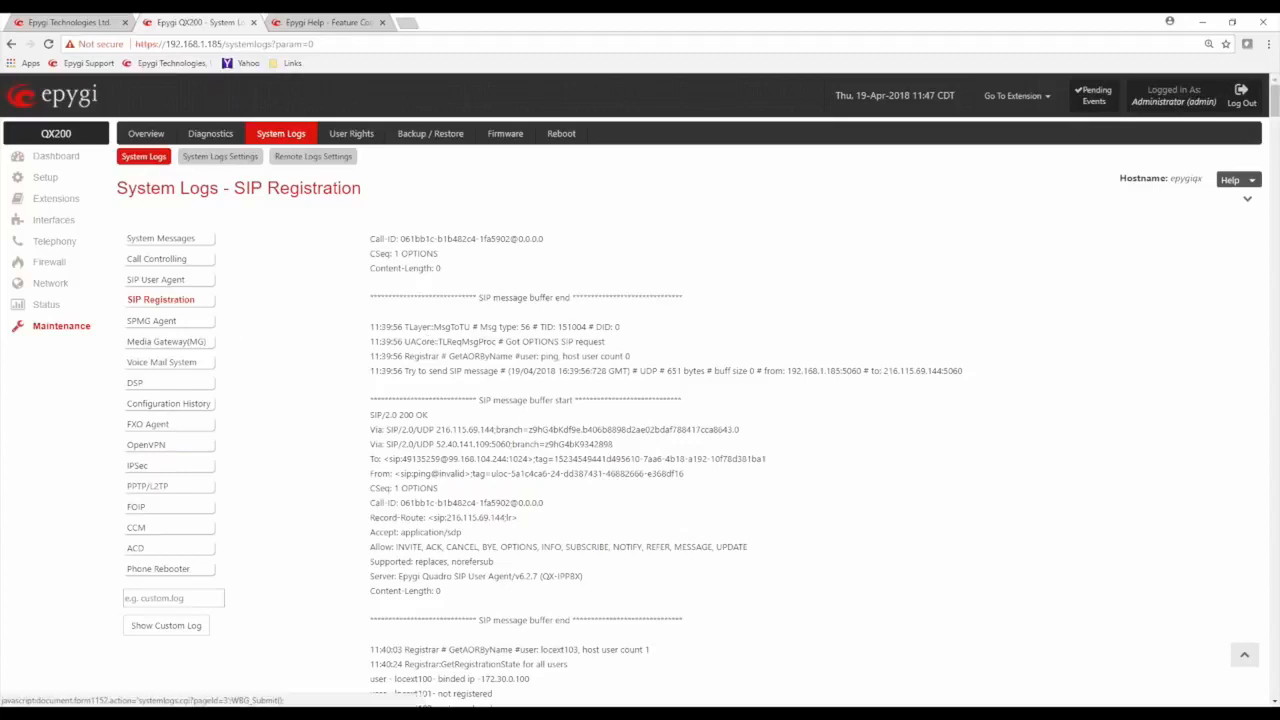
click(181, 283)
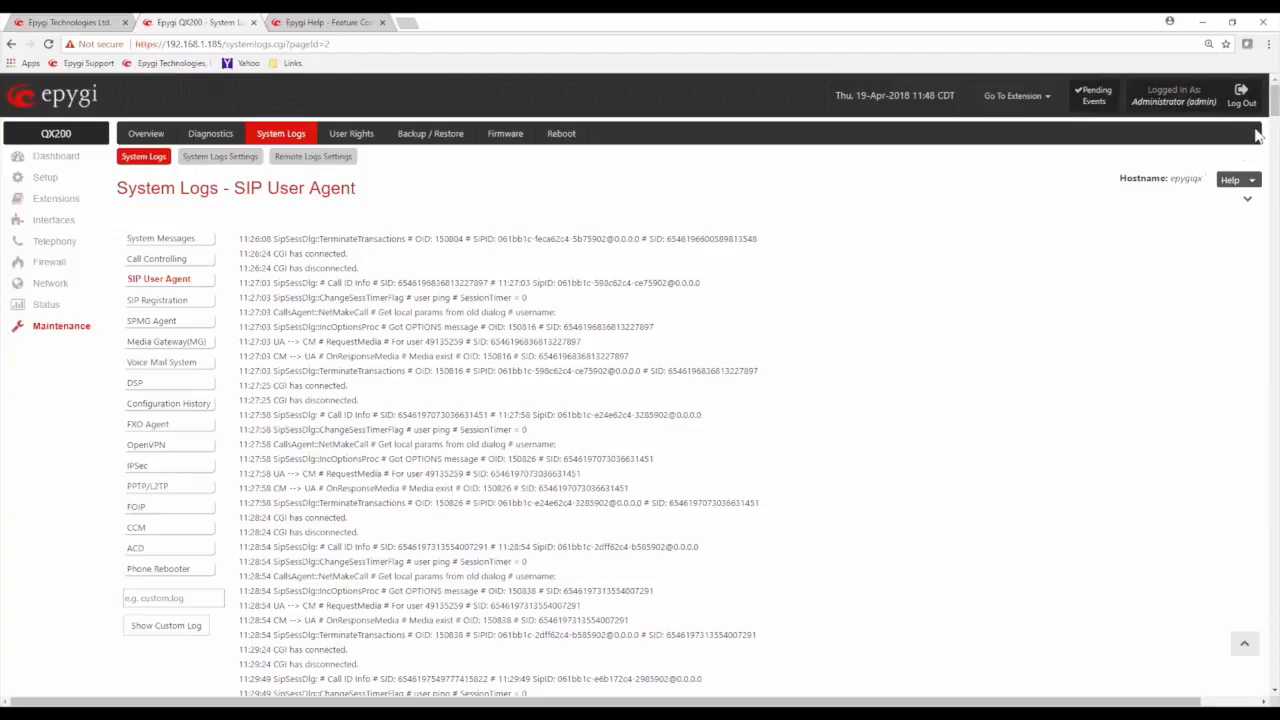
mouse_move(1275, 118)
mouse_down()
mouse_move(1263, 391)
mouse_move(1240, 494)
mouse_move(1227, 684)
mouse_up()
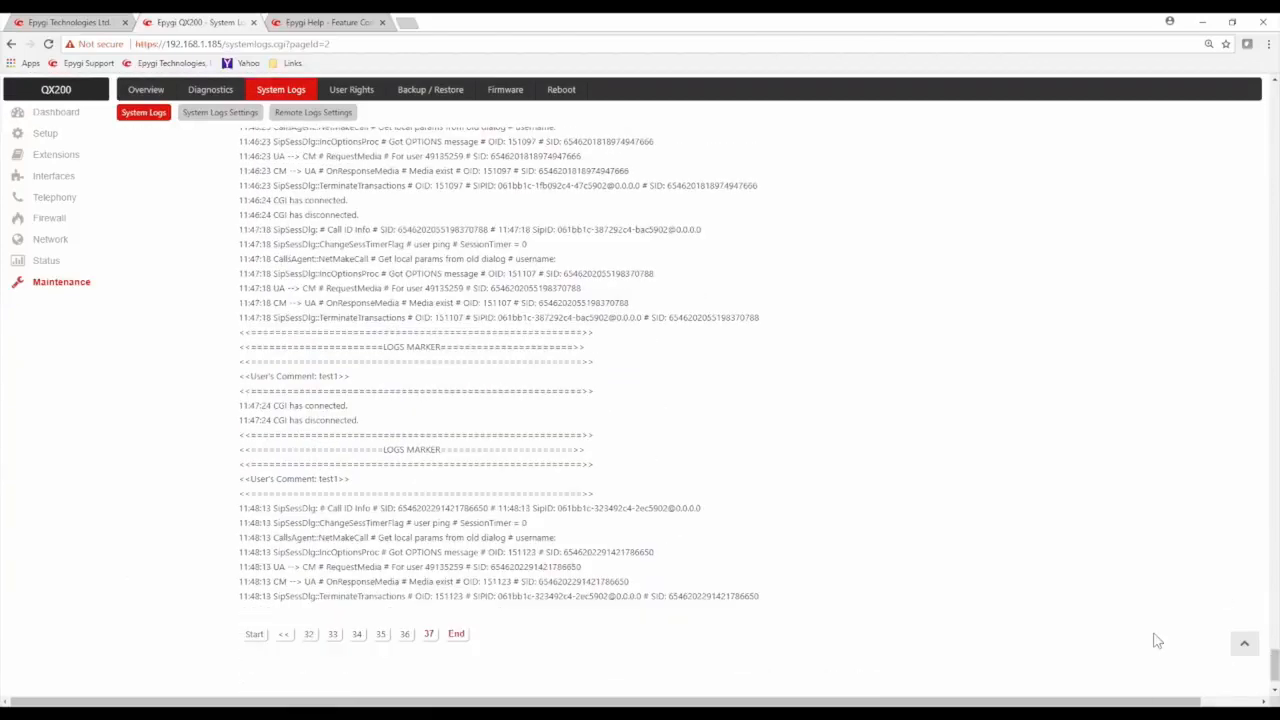
mouse_move(289, 366)
mouse_down()
mouse_move(323, 380)
mouse_move(358, 428)
mouse_up()
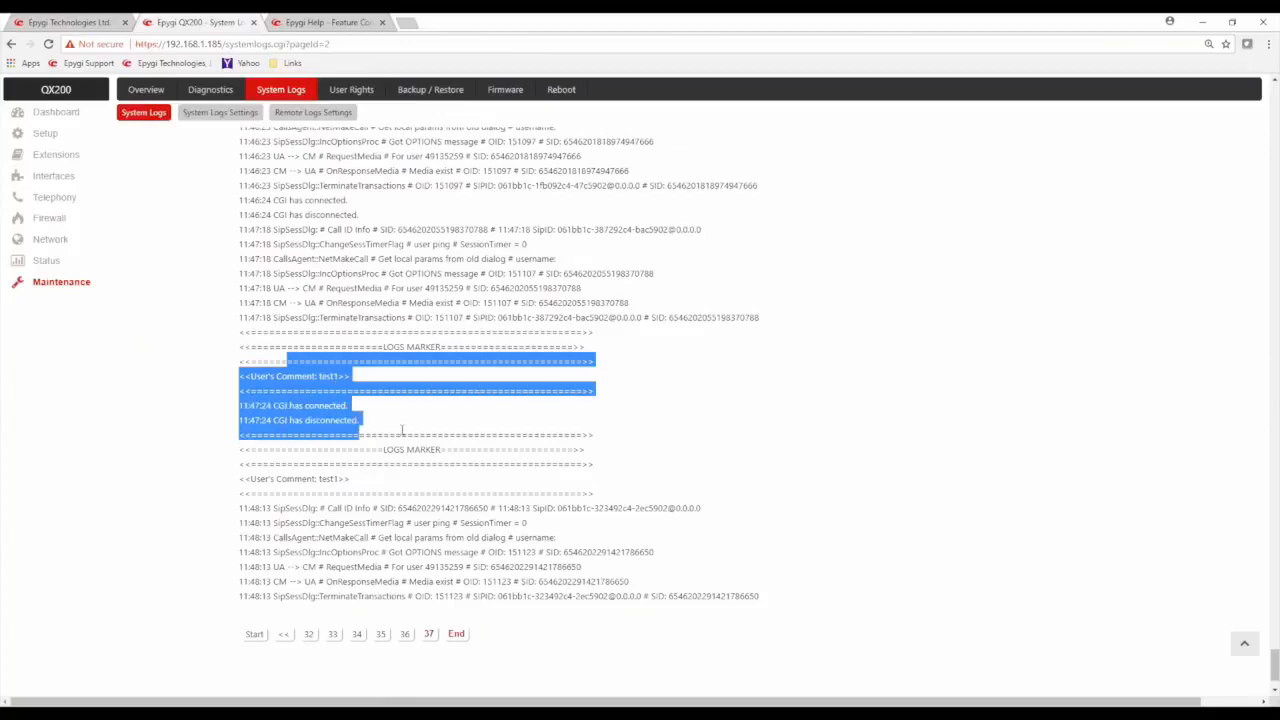
click(403, 430)
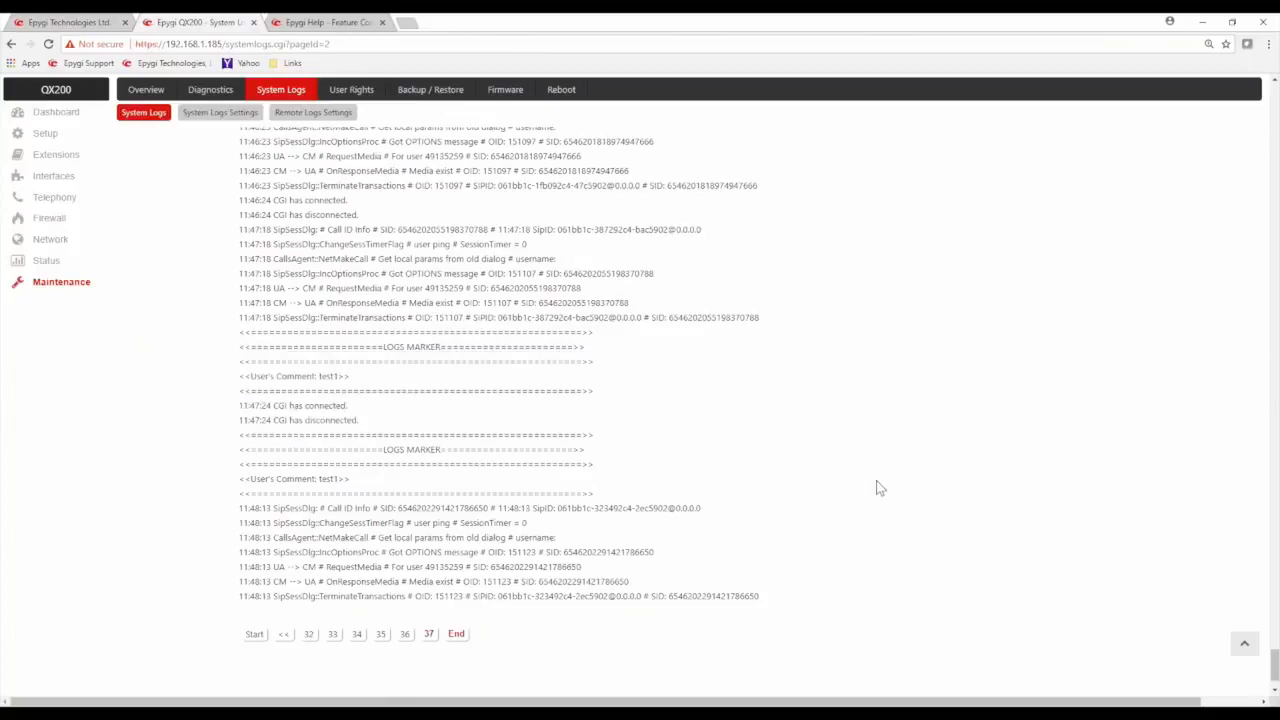
drag(1275, 660, 1275, 80)
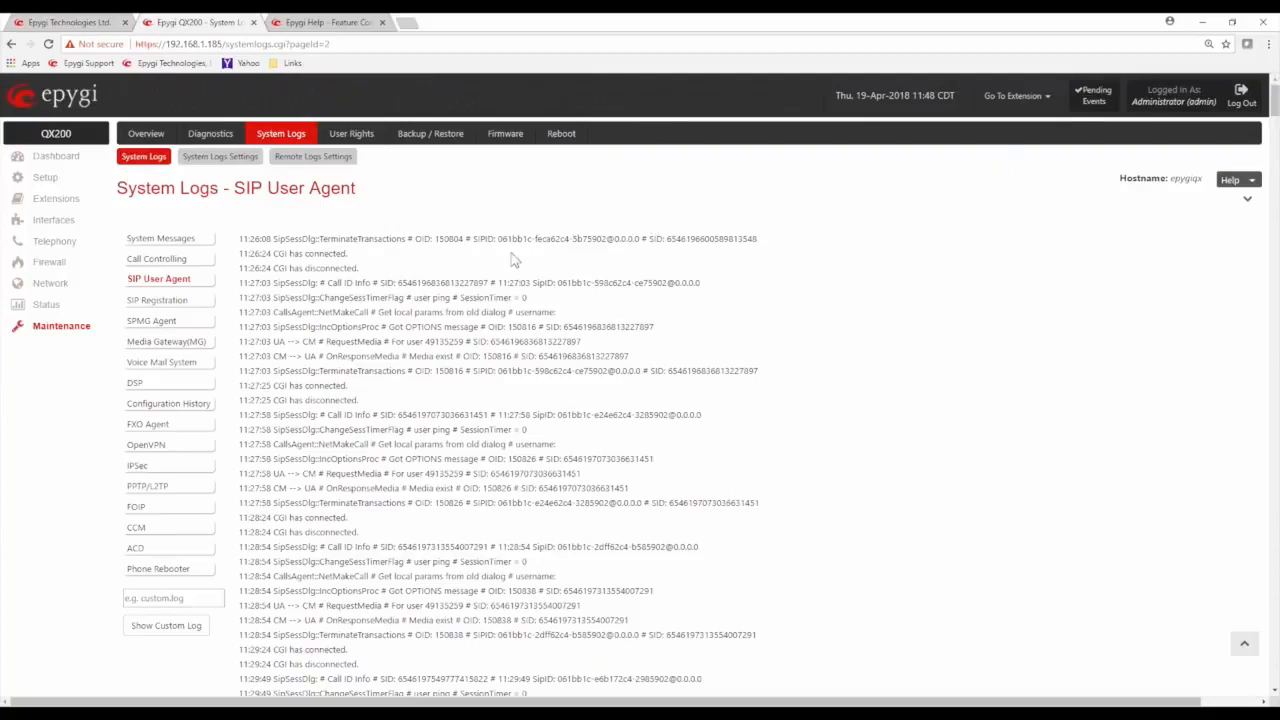
Review the accounts in User Rights Management and open the access rights of the localadmin role
click(350, 136)
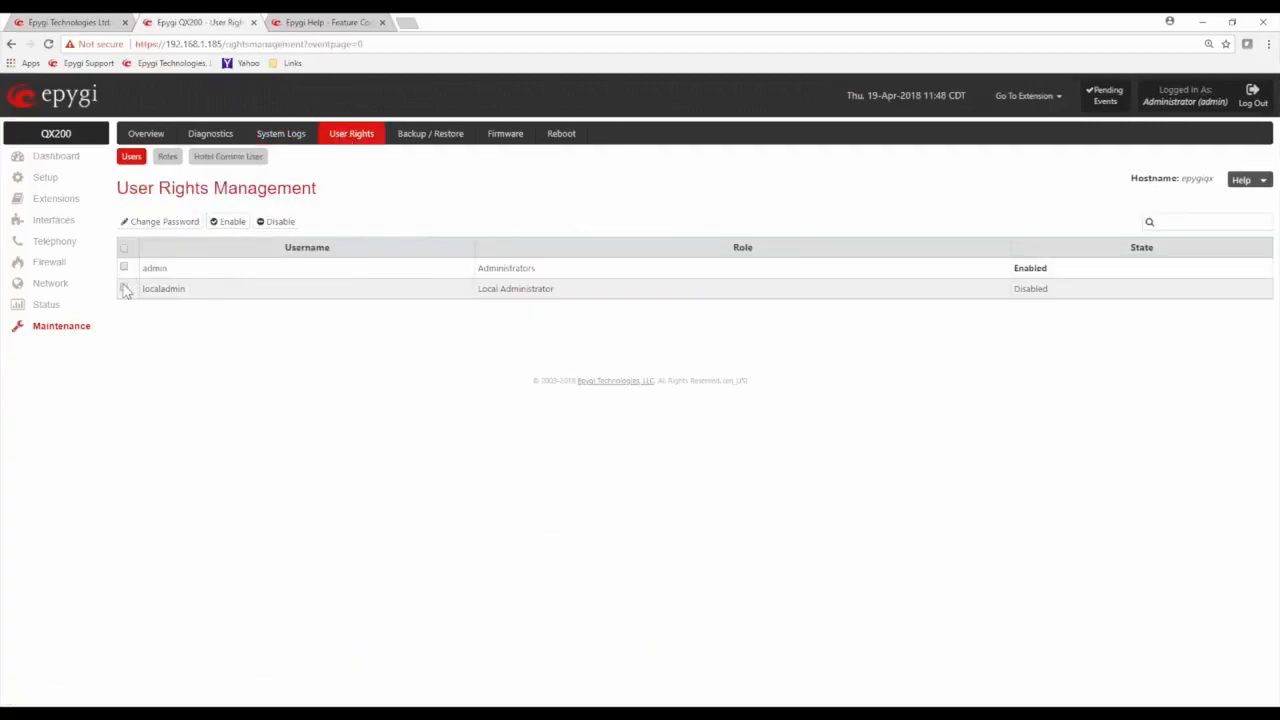
drag(206, 291, 142, 289)
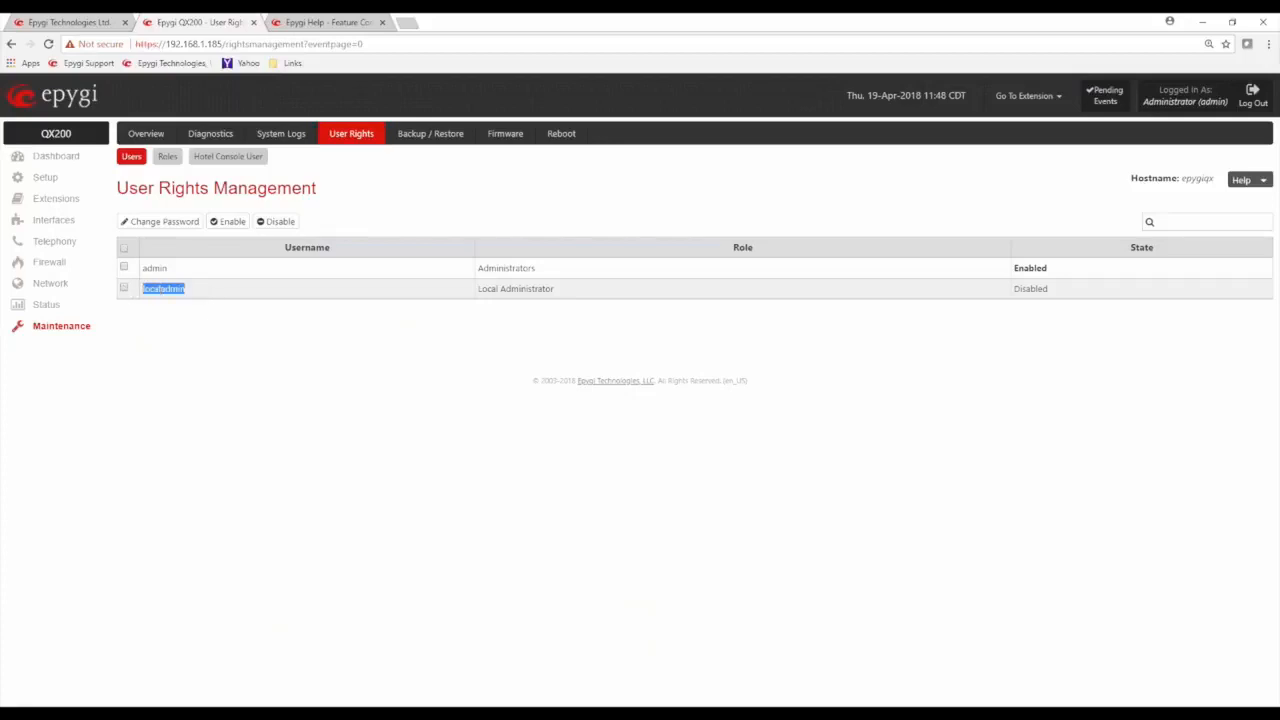
click(205, 308)
click(167, 158)
click(155, 266)
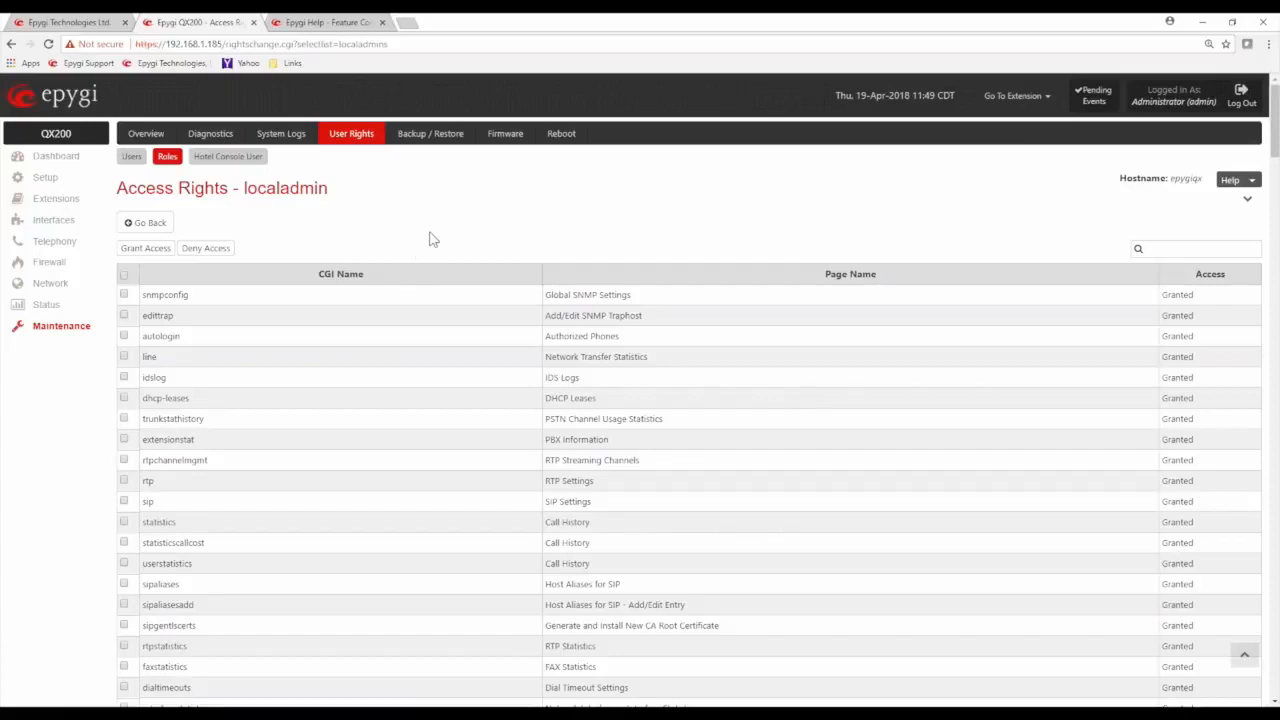
Review the Backup / Restore options for downloading the current configuration and restoring a previously backed-up one
click(433, 136)
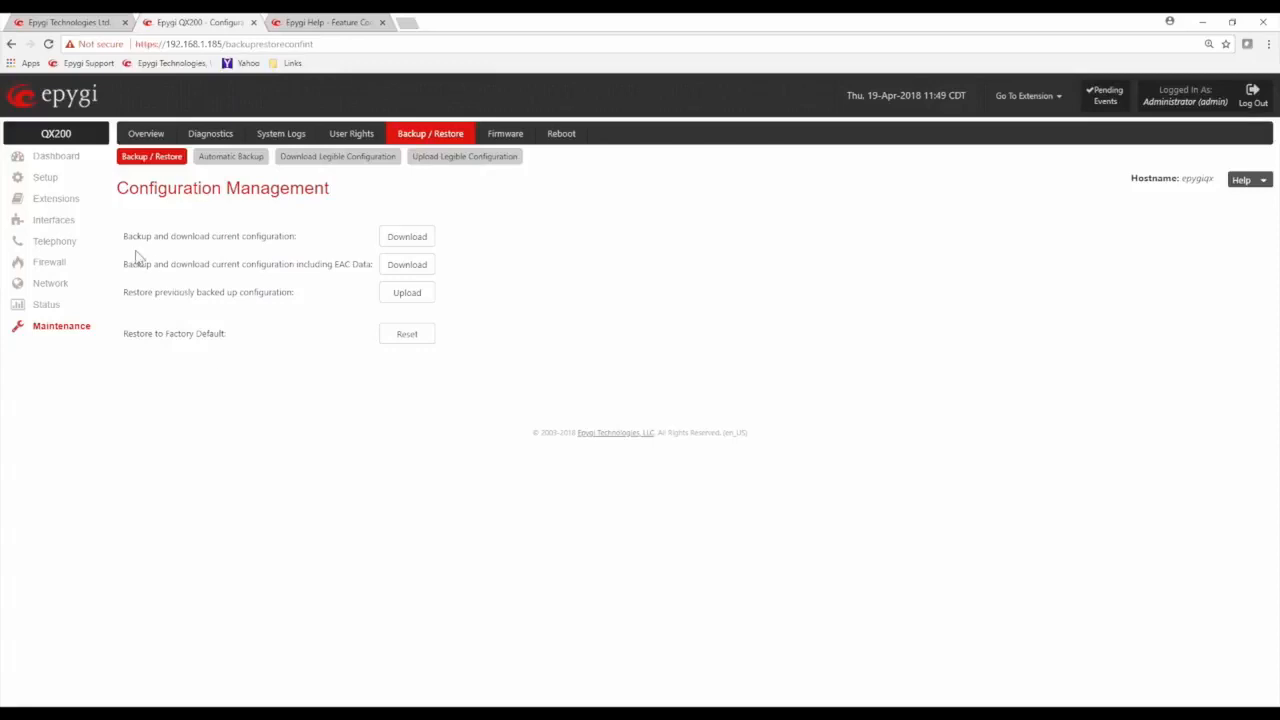
drag(126, 234, 306, 240)
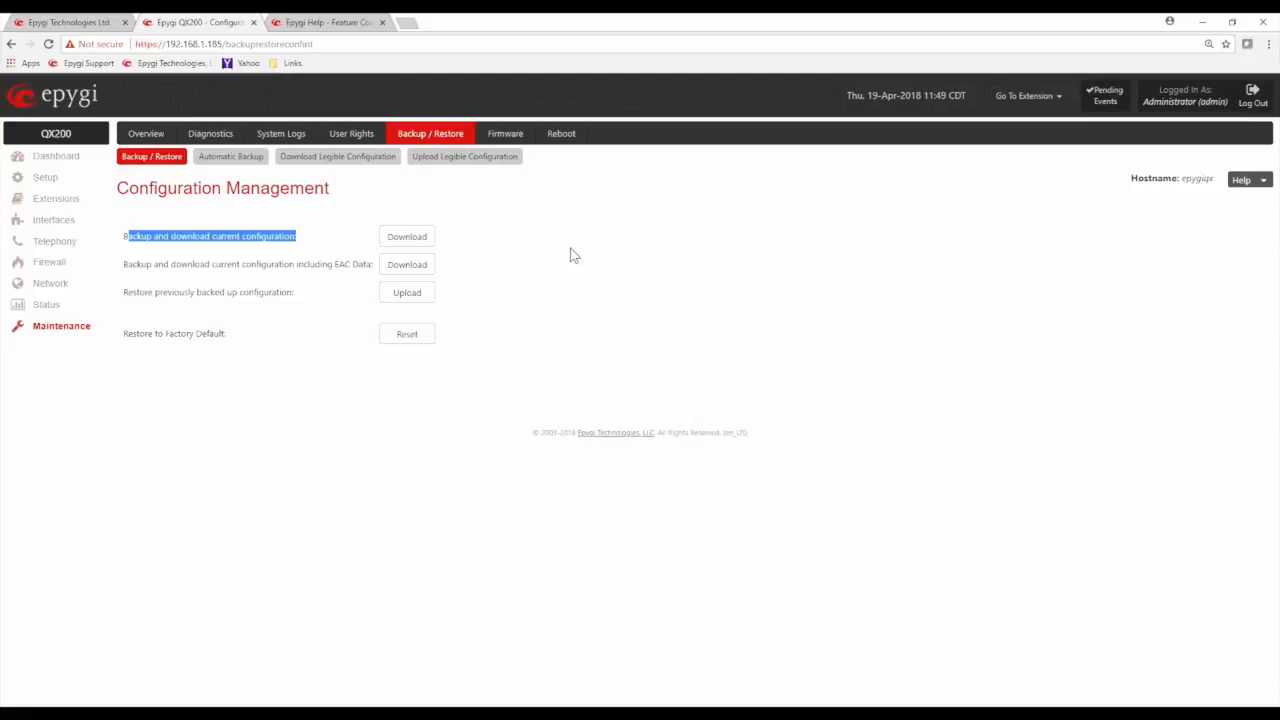
click(524, 411)
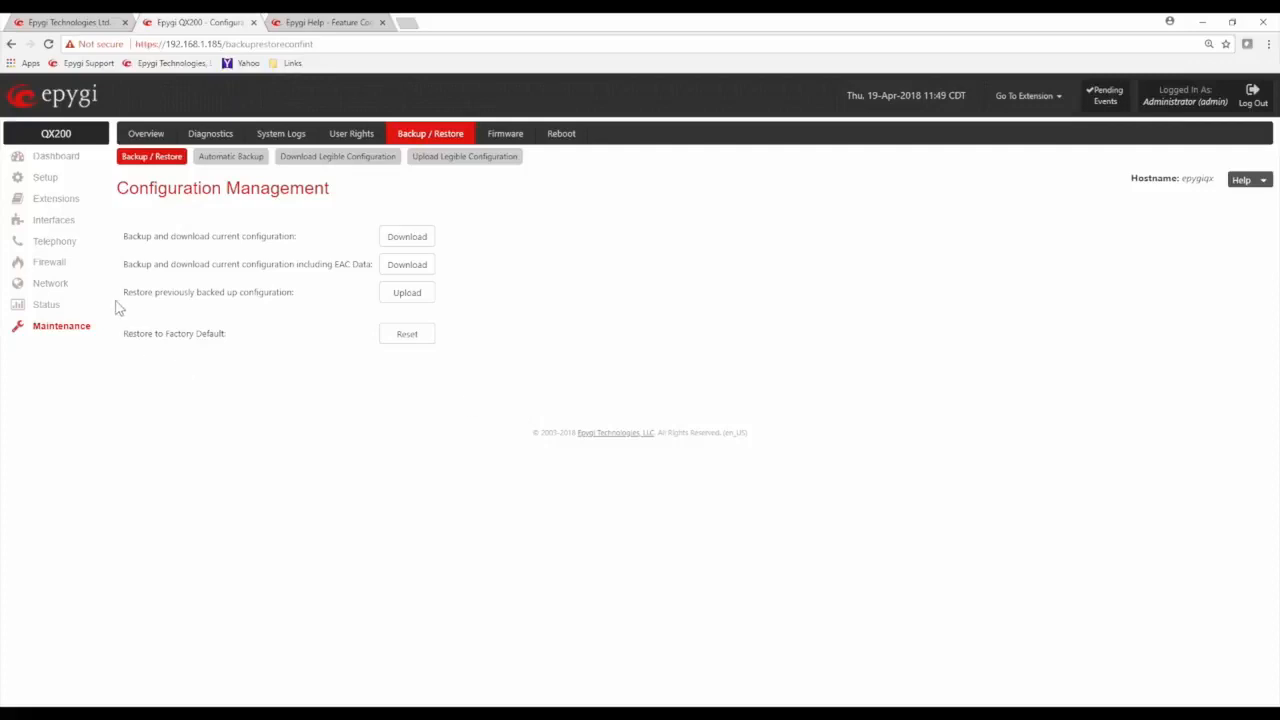
drag(118, 292, 292, 292)
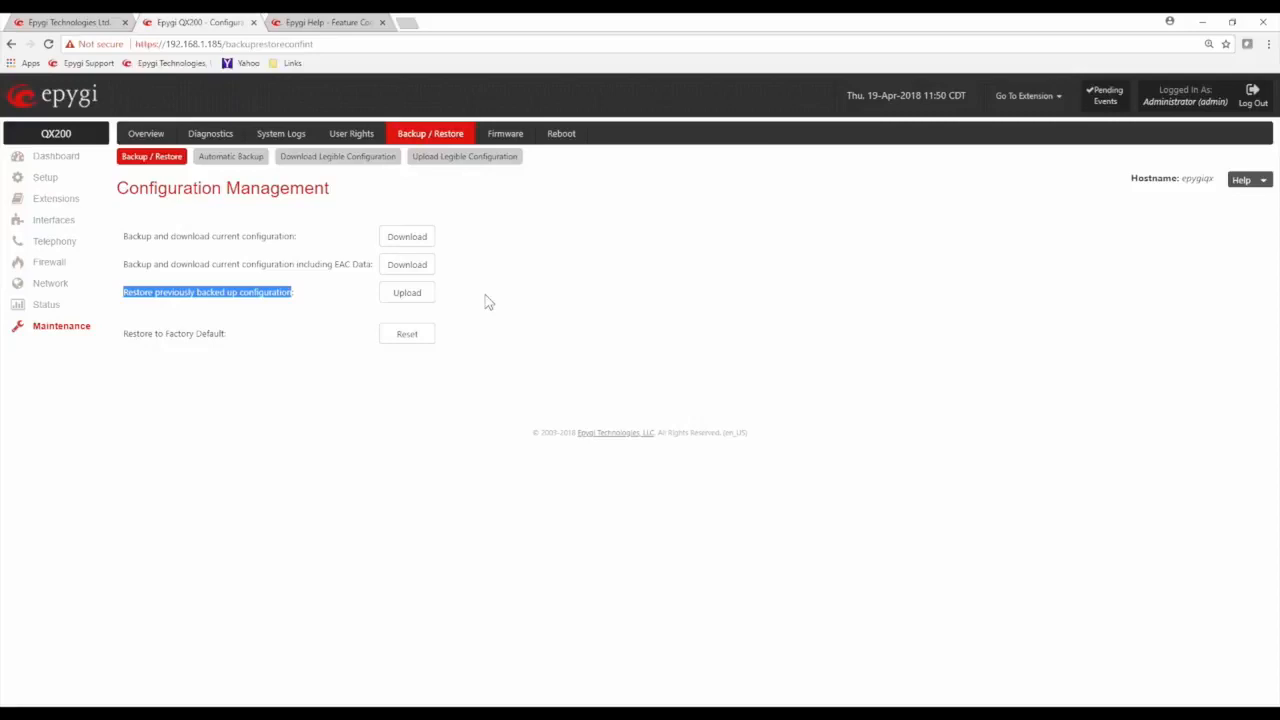
click(330, 380)
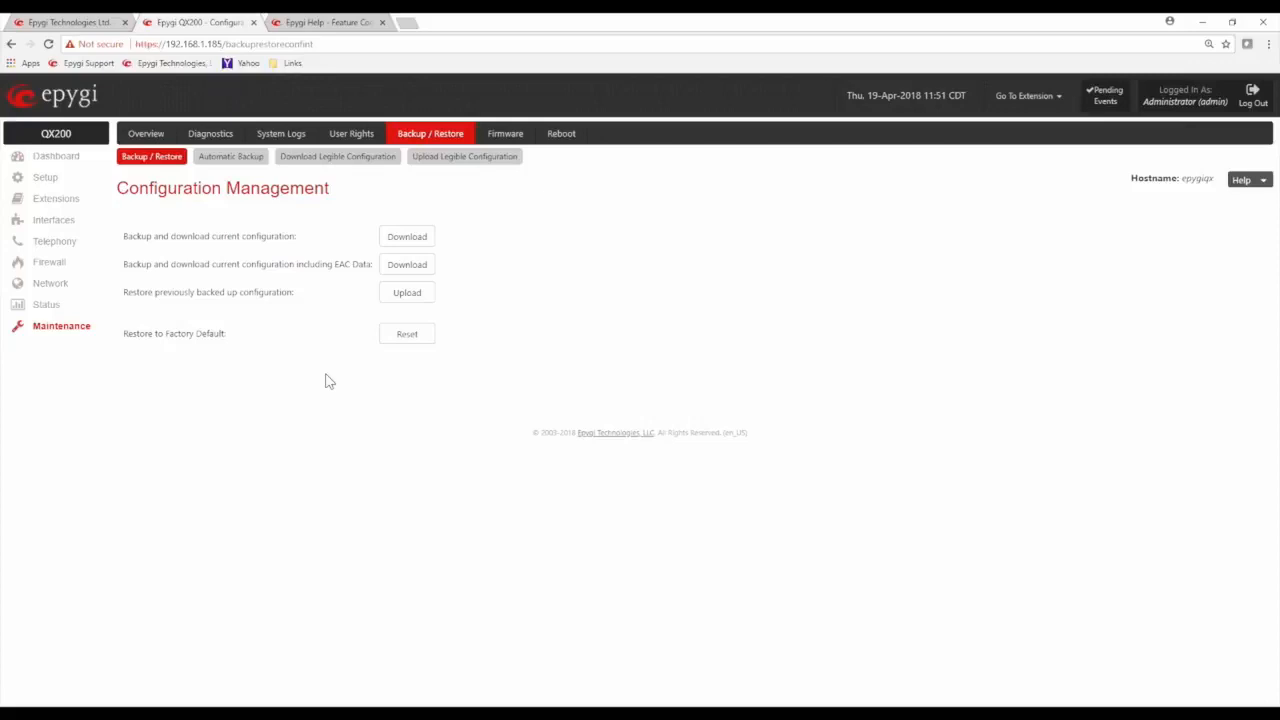
Review the Automatic Backup settings for sending the configuration backup via e-mail
click(222, 160)
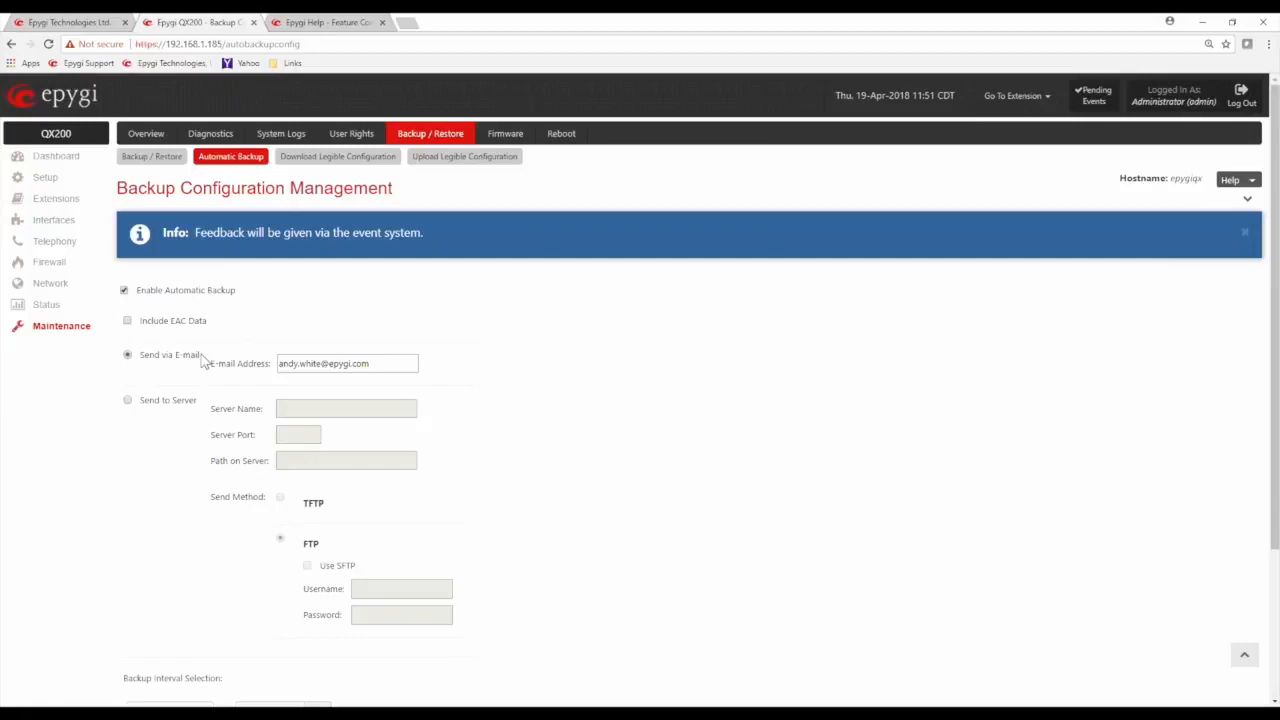
drag(201, 360, 146, 366)
click(333, 362)
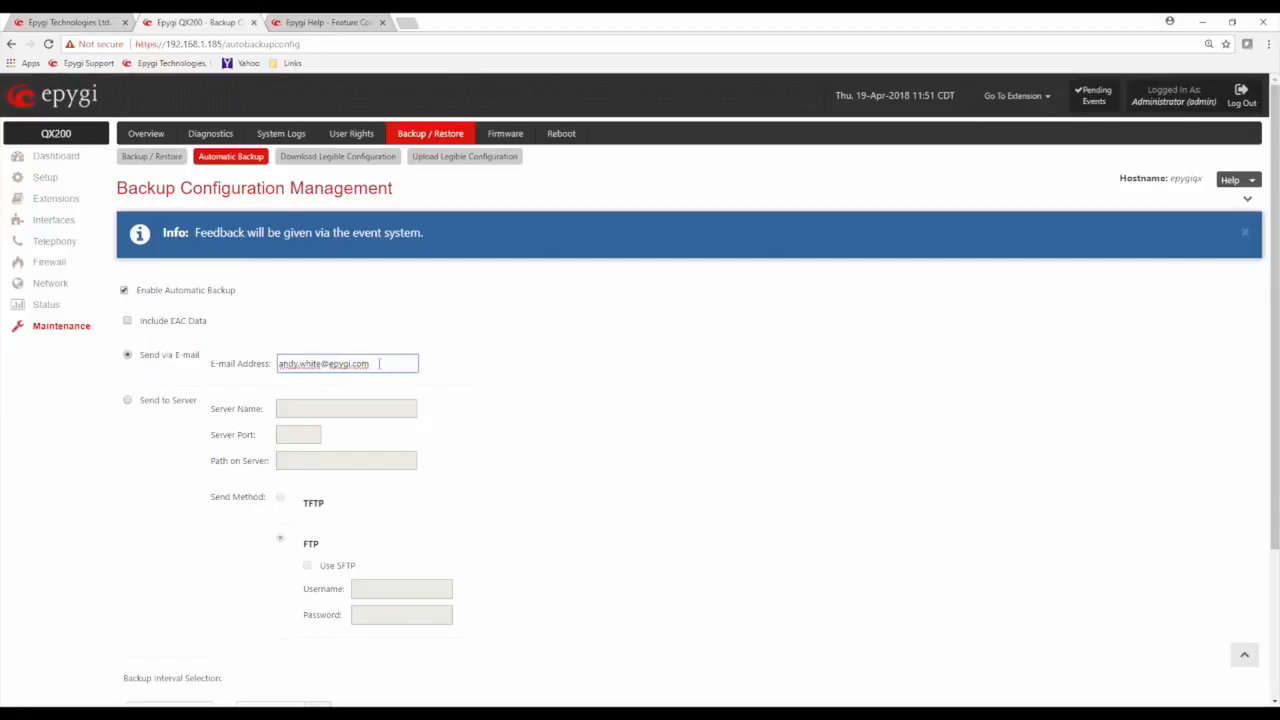
key(ctrl+a)
click(683, 341)
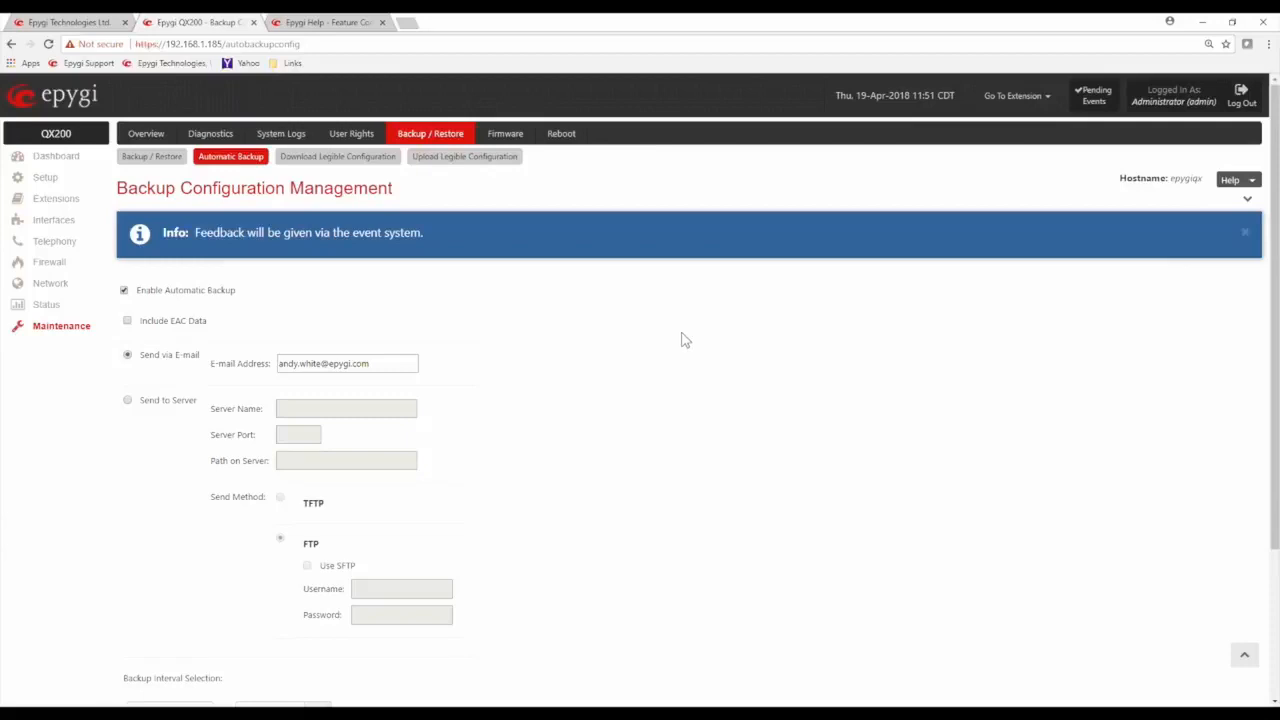
Review the automatic backup options for sending to a server and selecting the backup interval
scroll(683, 341, down, 1)
scroll(683, 341, down, 2)
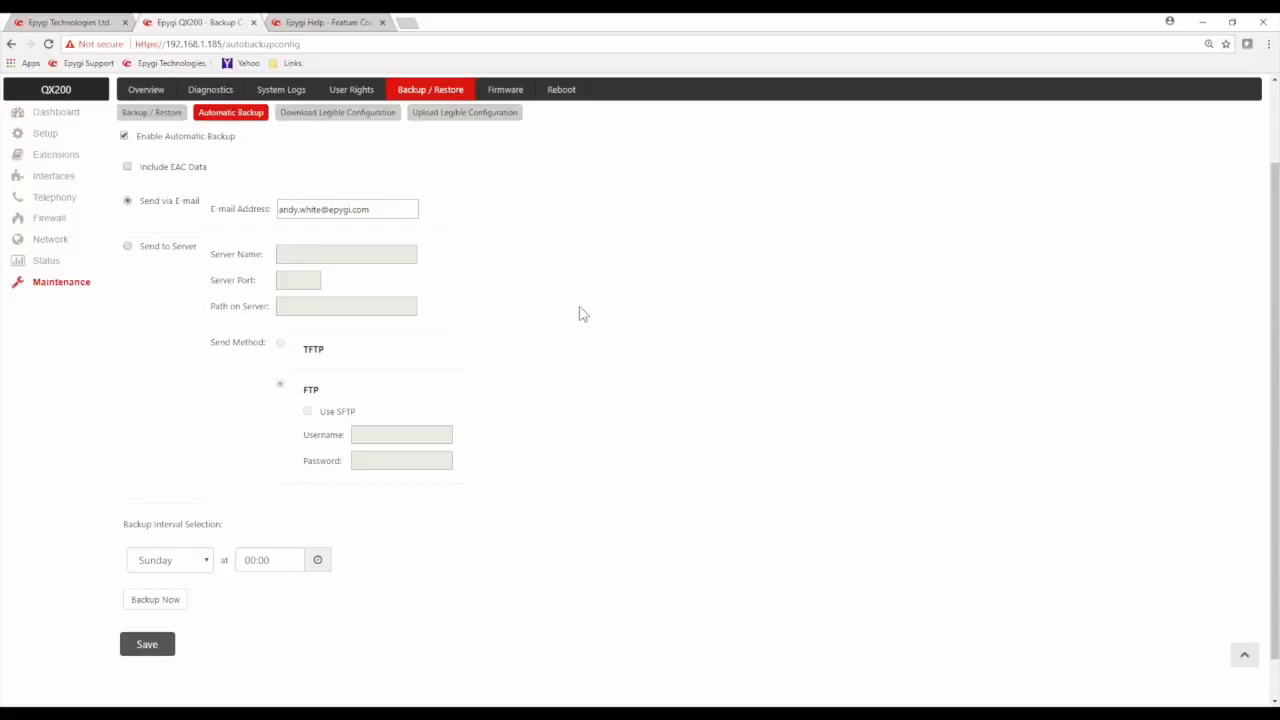
scroll(540, 314, down, 1)
scroll(517, 314, up, 2)
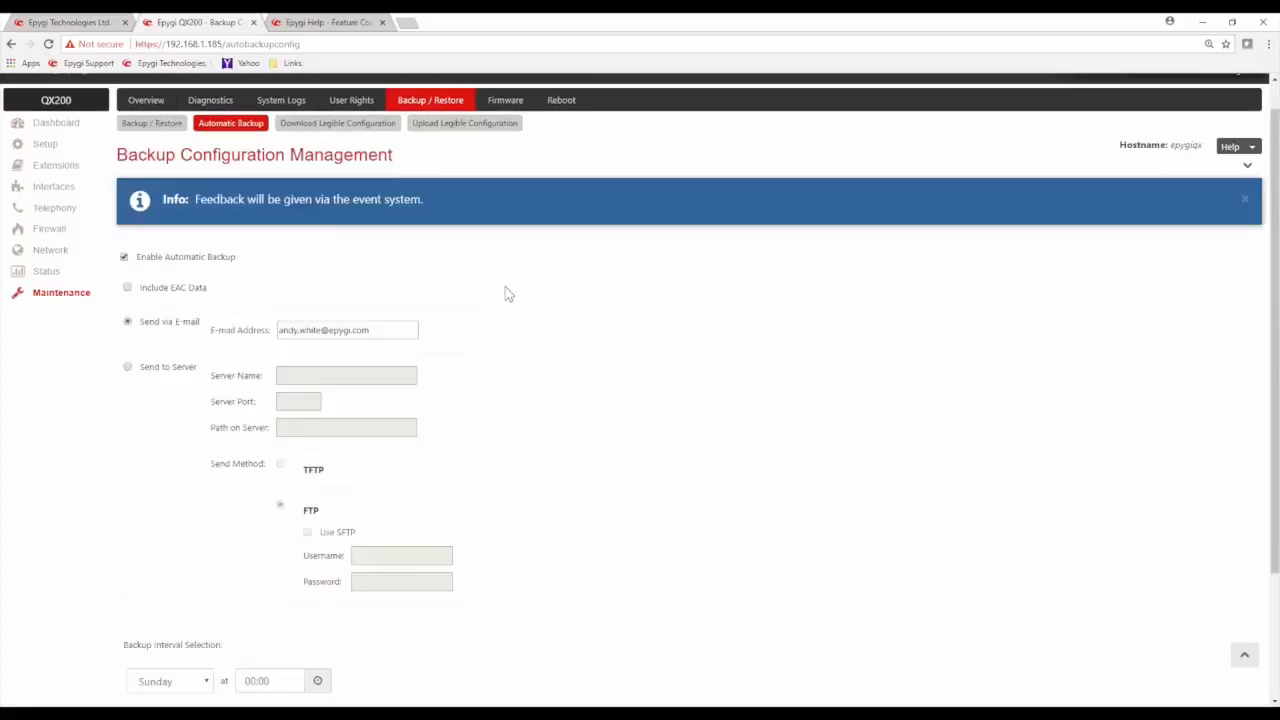
Open the manual firmware update page and review the recommendation to download the configuration before upgrading
click(508, 101)
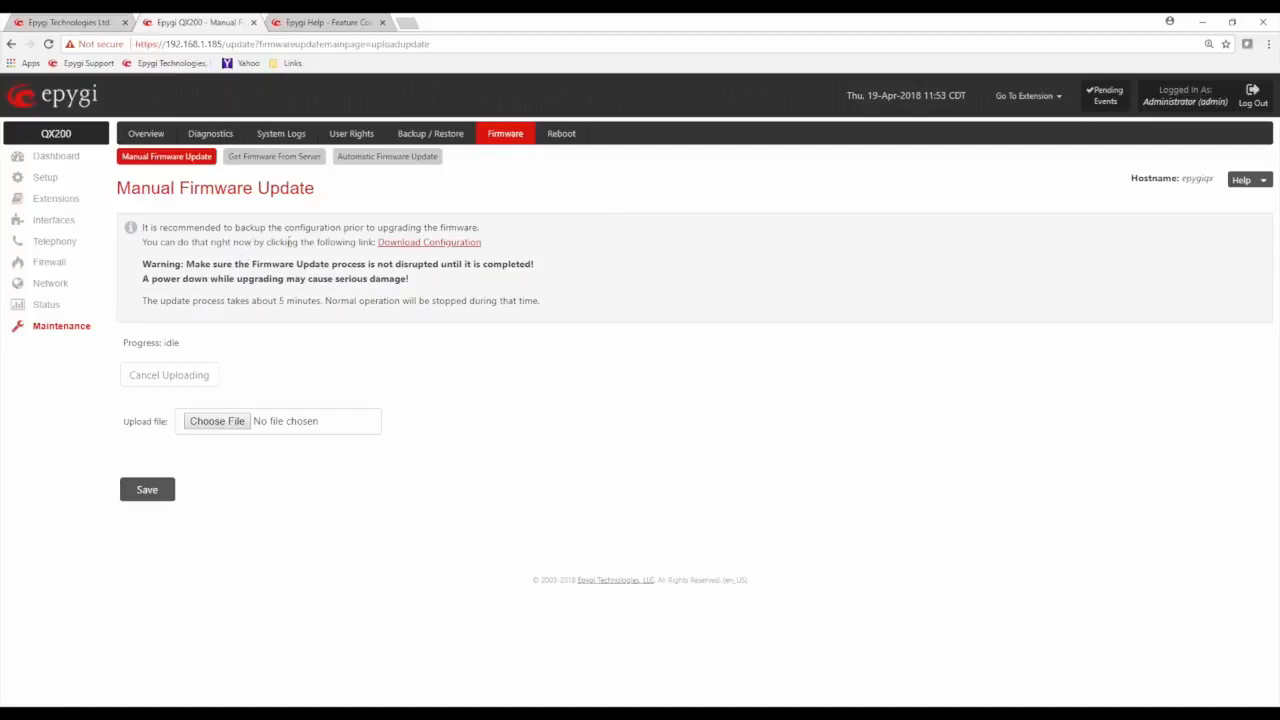
drag(361, 240, 505, 250)
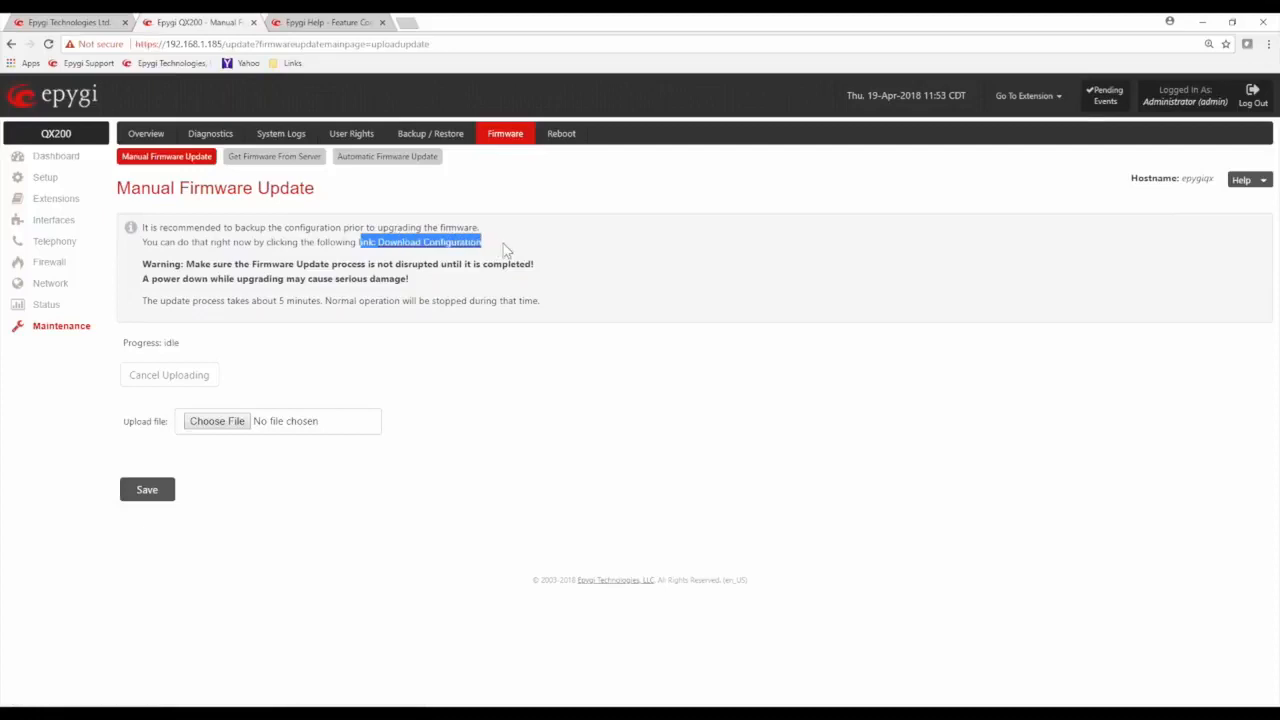
click(505, 249)
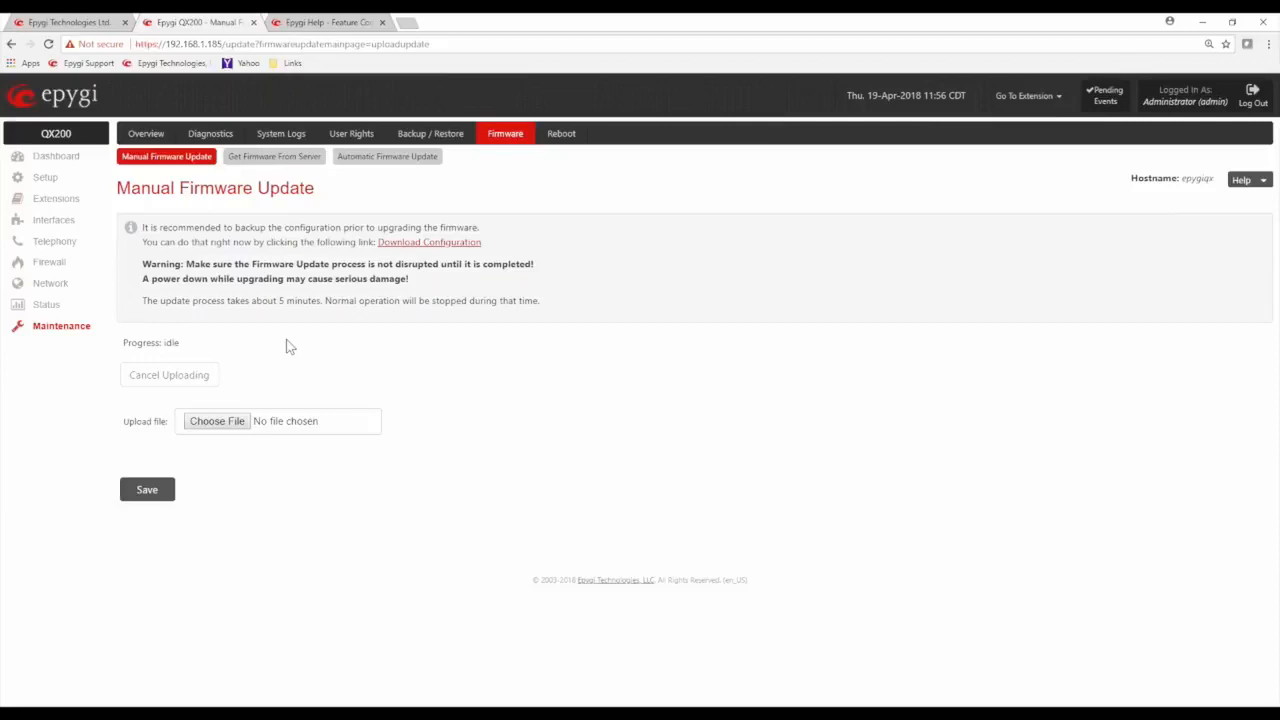
Open the Automatic Firmware Update settings and review the update server details and the schedule for checking for updates
click(388, 158)
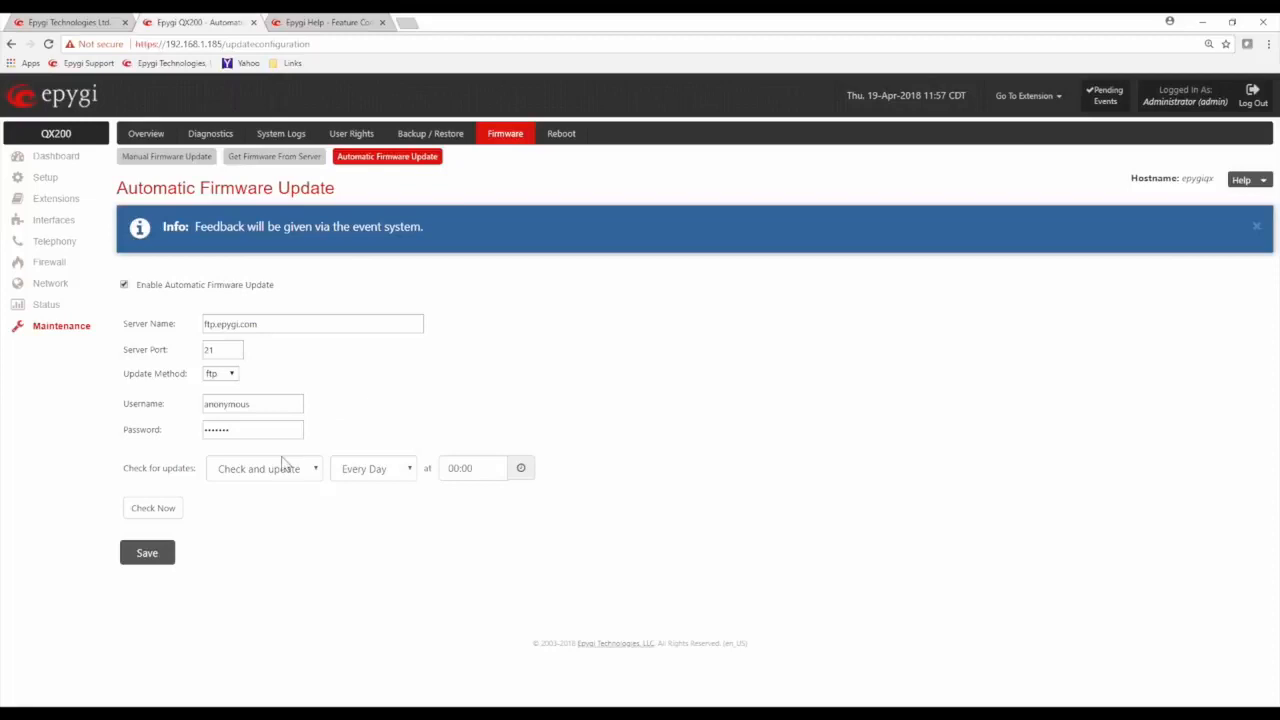
drag(128, 468, 197, 468)
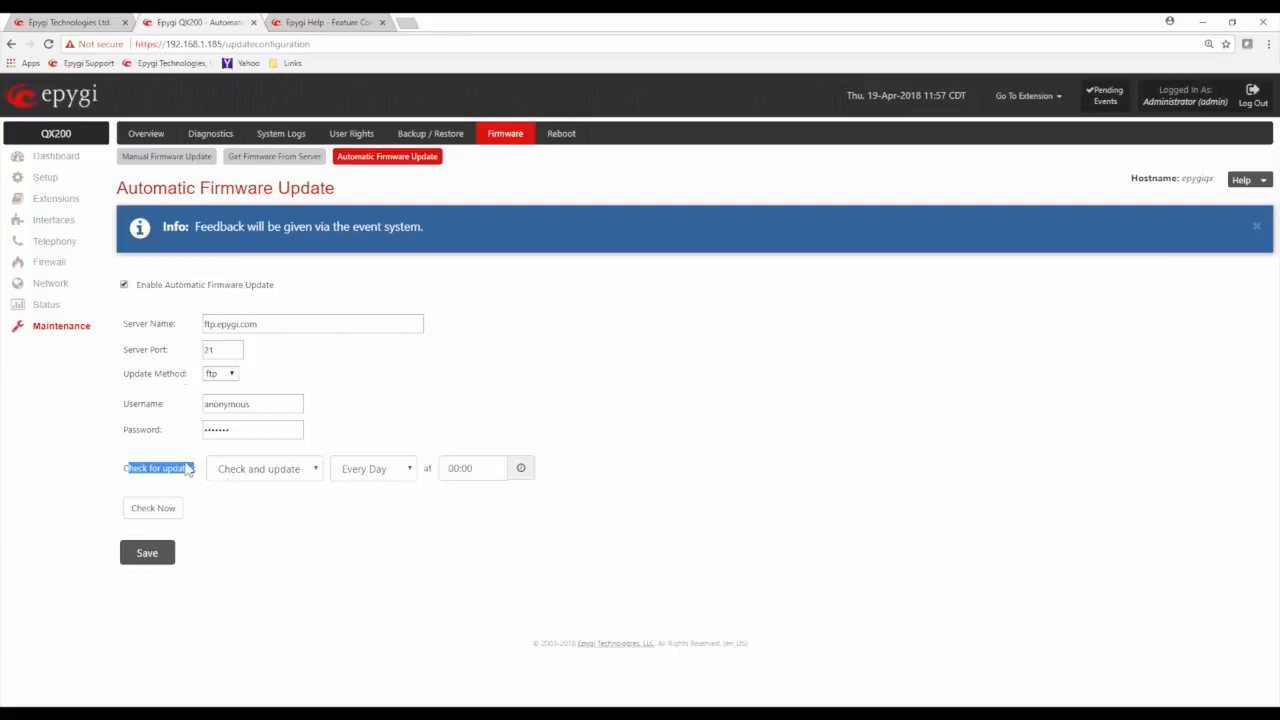
Switch the automatic firmware update check to "Check and notify" and back to "Check and update"
click(315, 475)
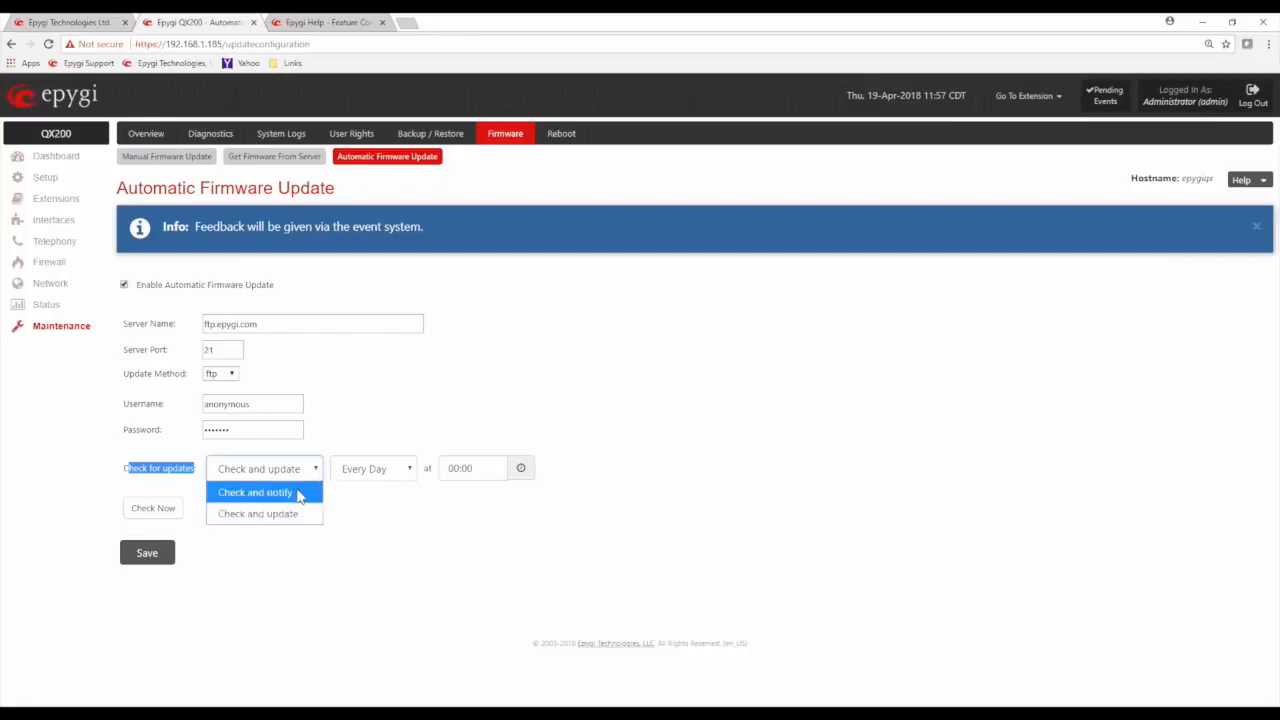
click(300, 493)
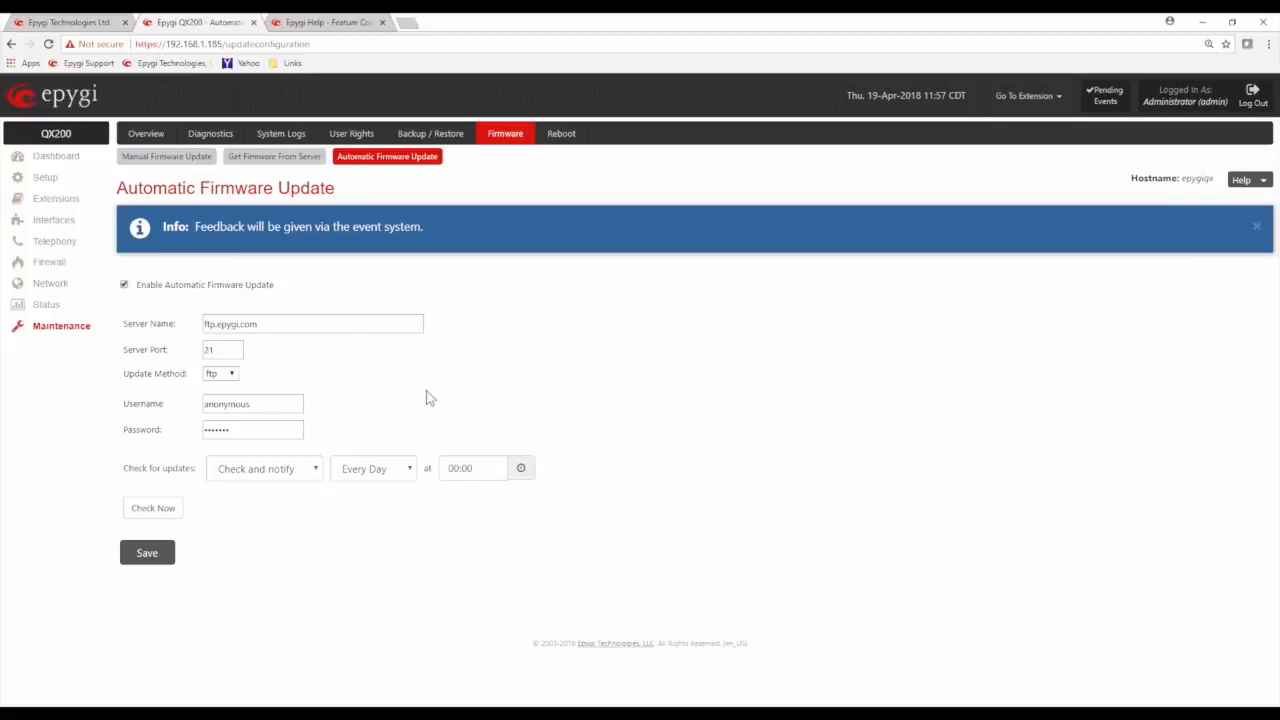
click(312, 472)
click(279, 515)
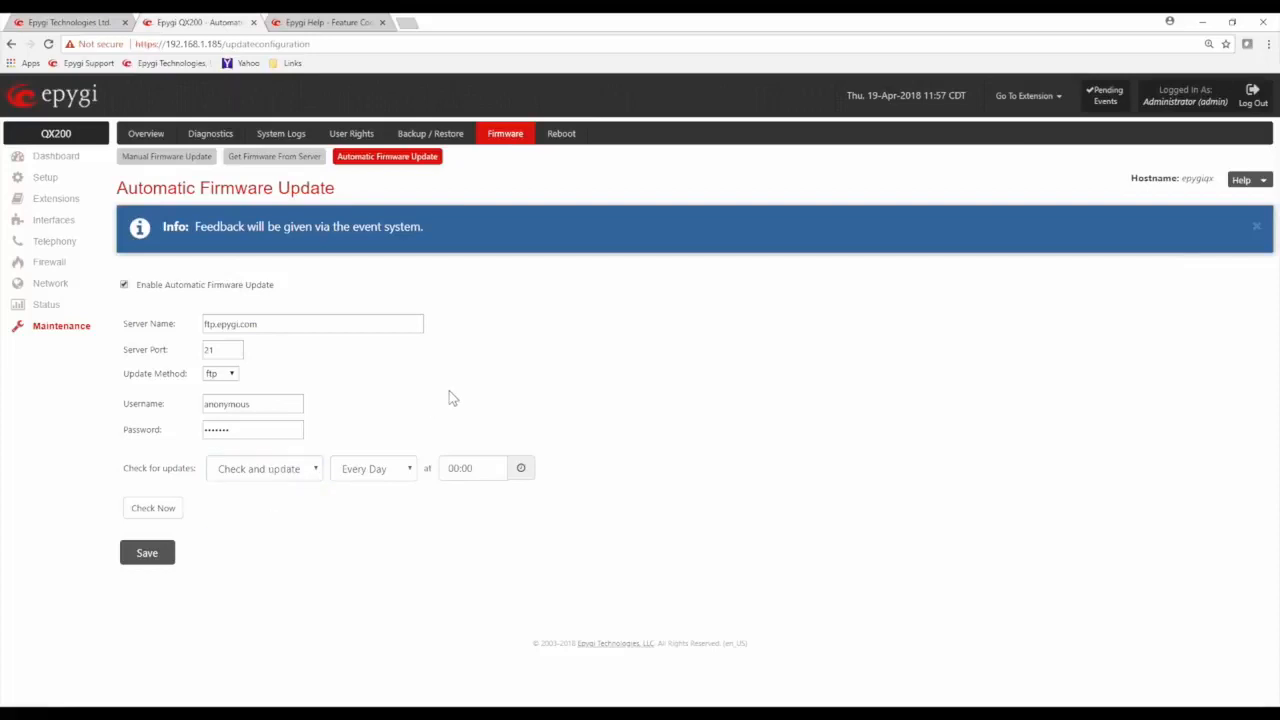